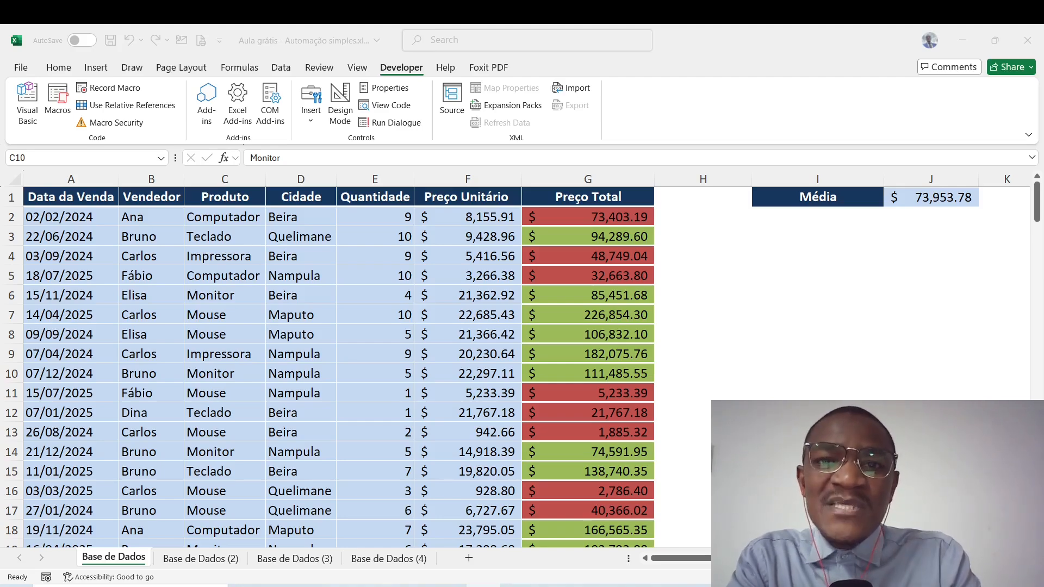
Step: Compare the formatted Base de Dados sheet with the raw sheets (2), (3) and (4), ending on Base de Dados (2)
click(165, 276)
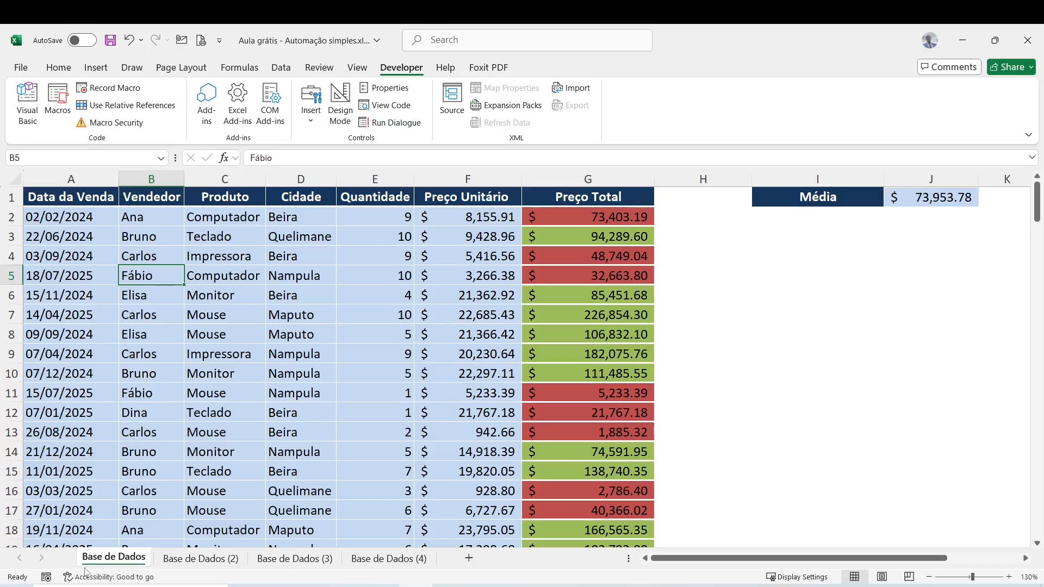
click(201, 559)
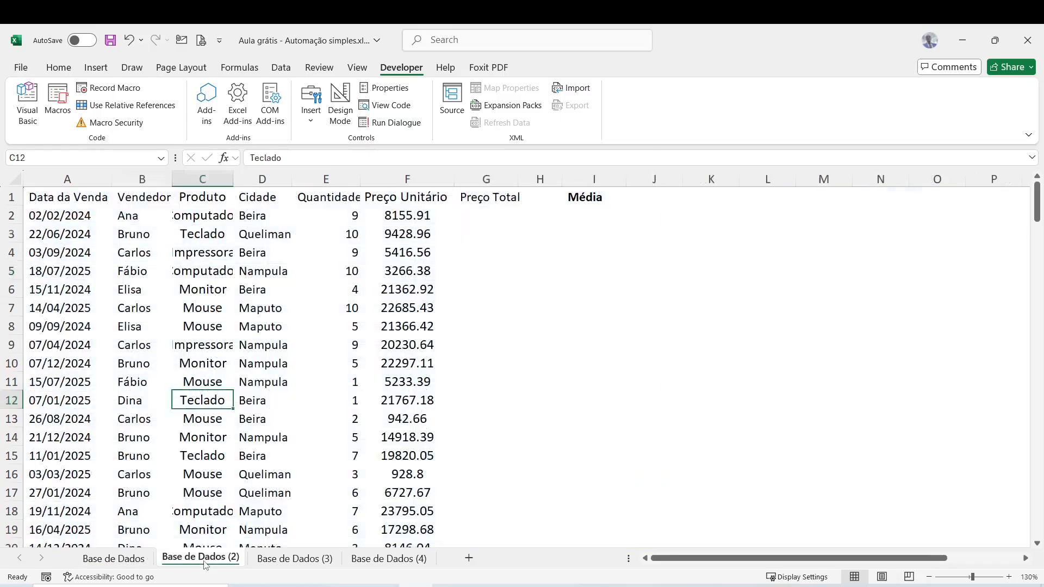
click(279, 559)
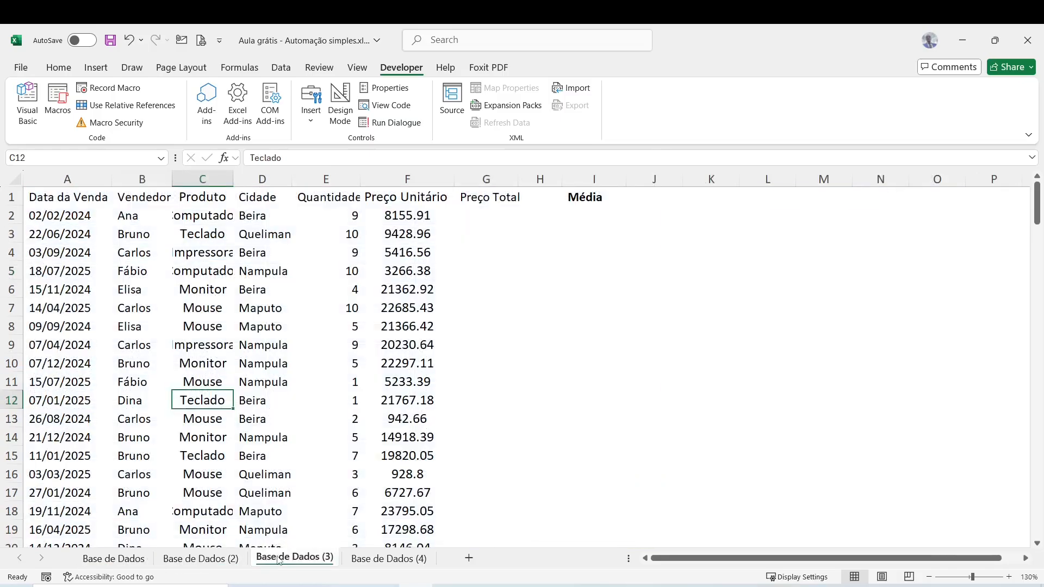
click(377, 557)
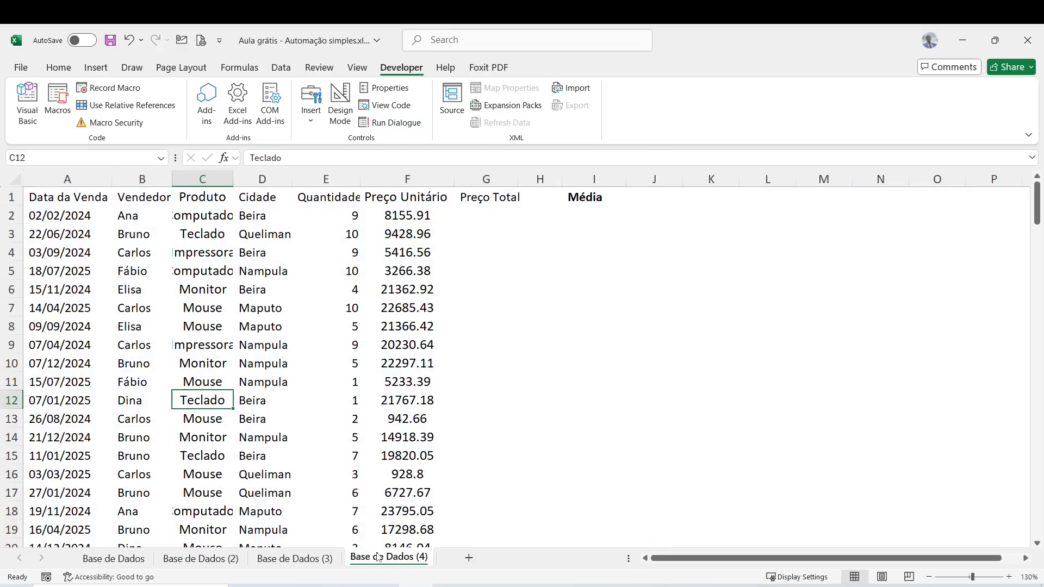
click(201, 558)
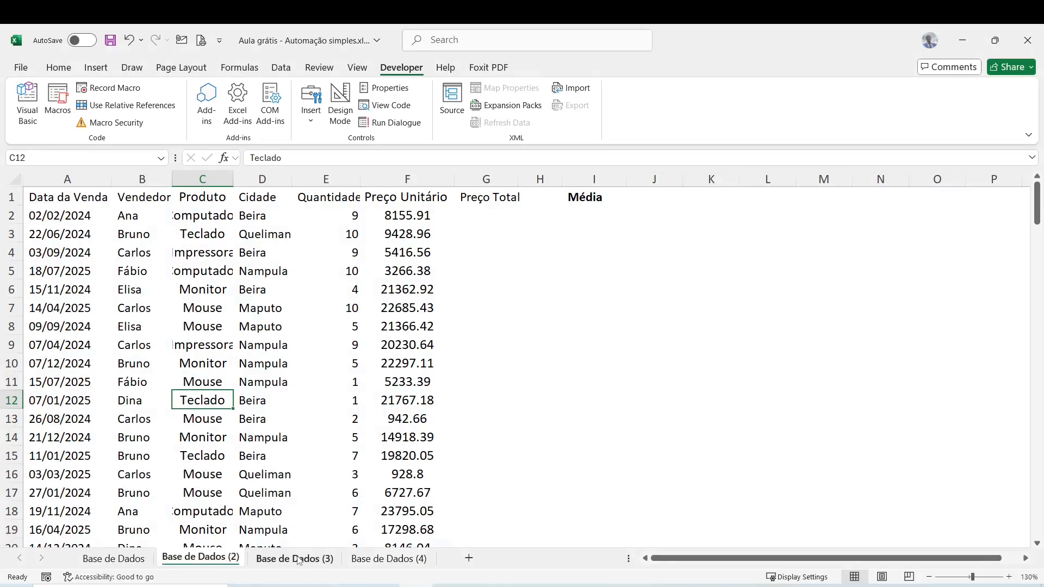
key(ctrl+Page_Up)
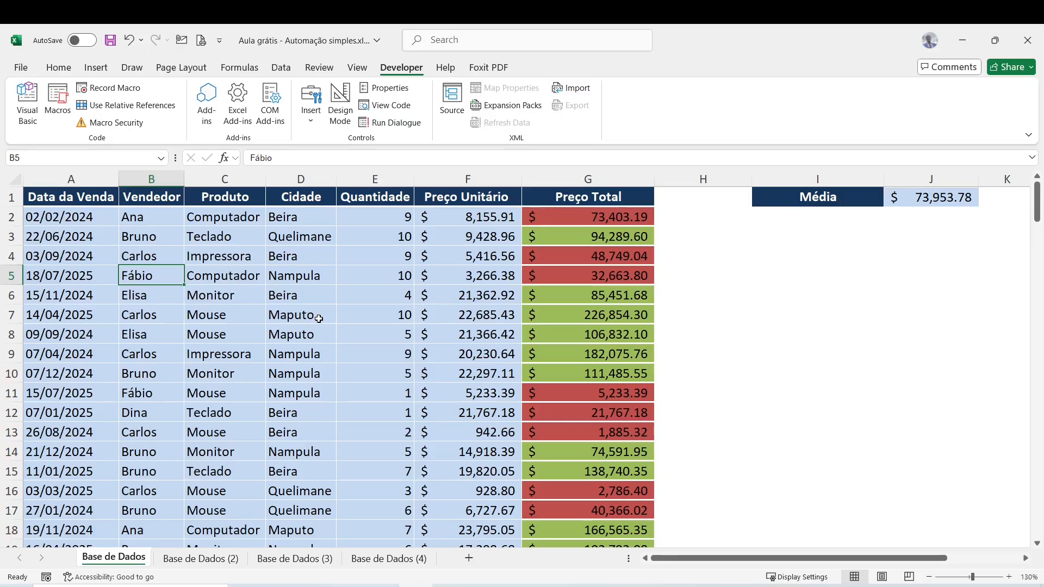
click(319, 278)
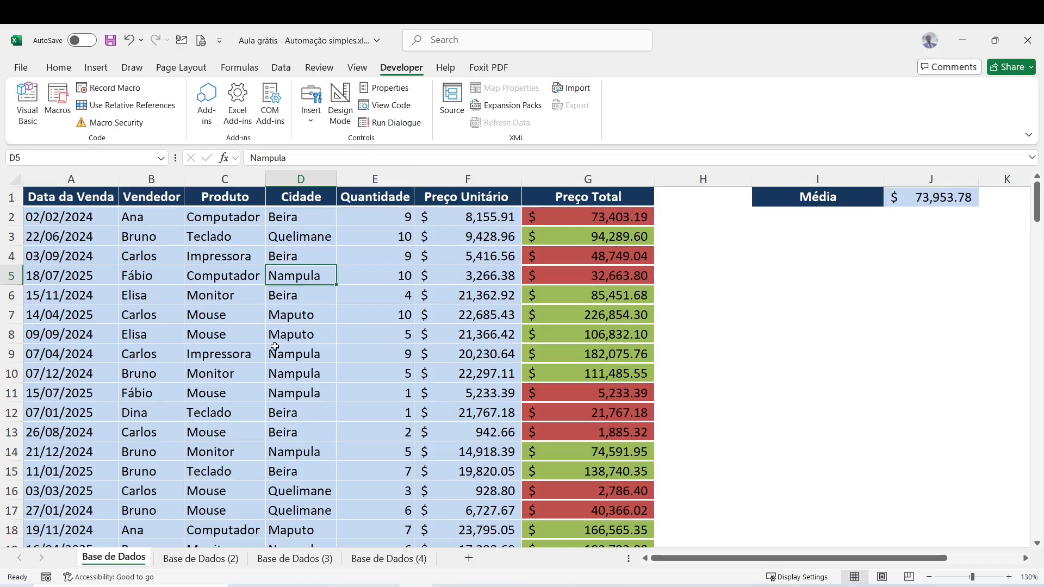
click(237, 494)
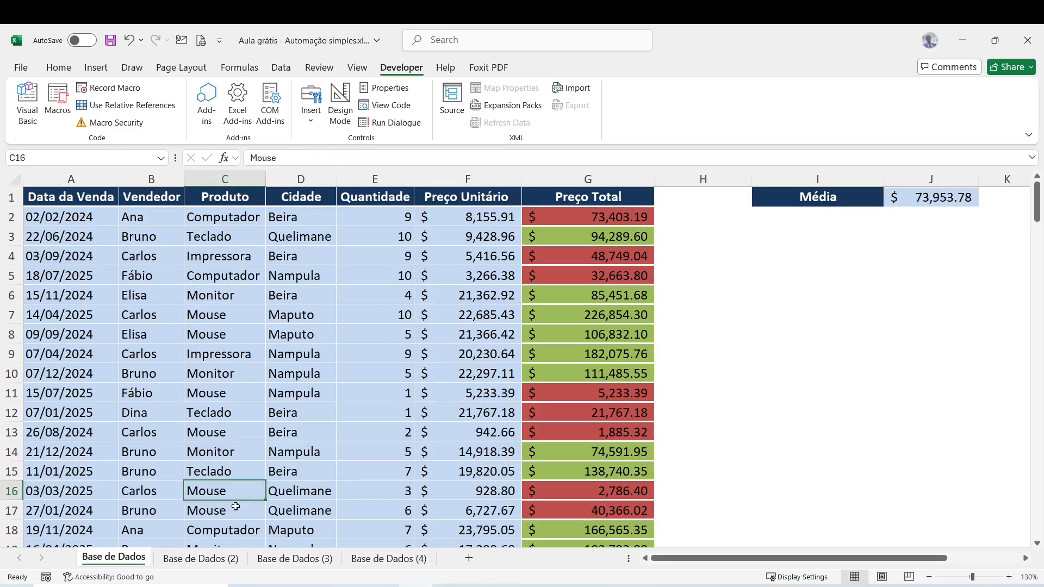
click(200, 558)
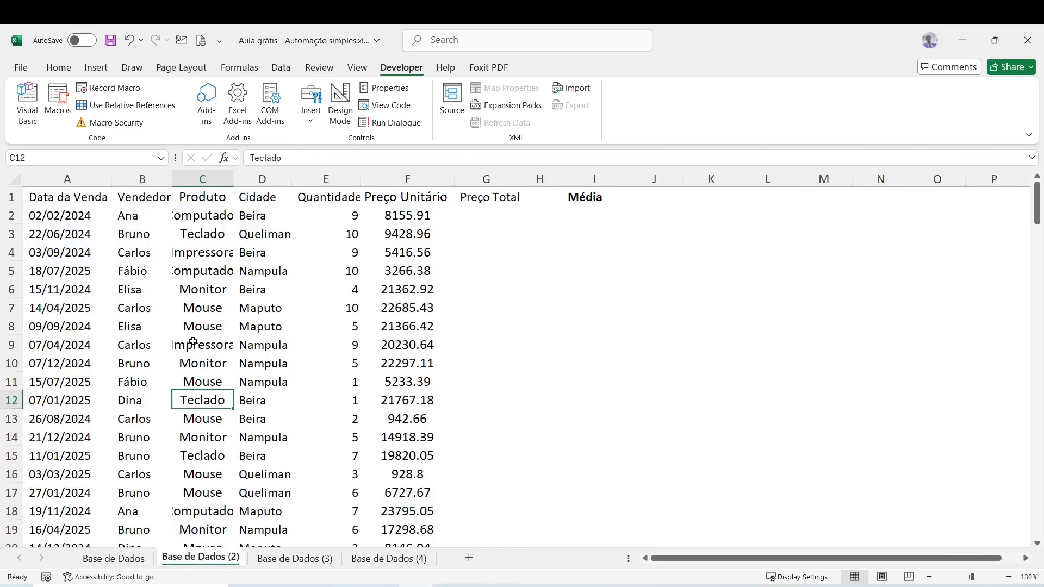
click(193, 341)
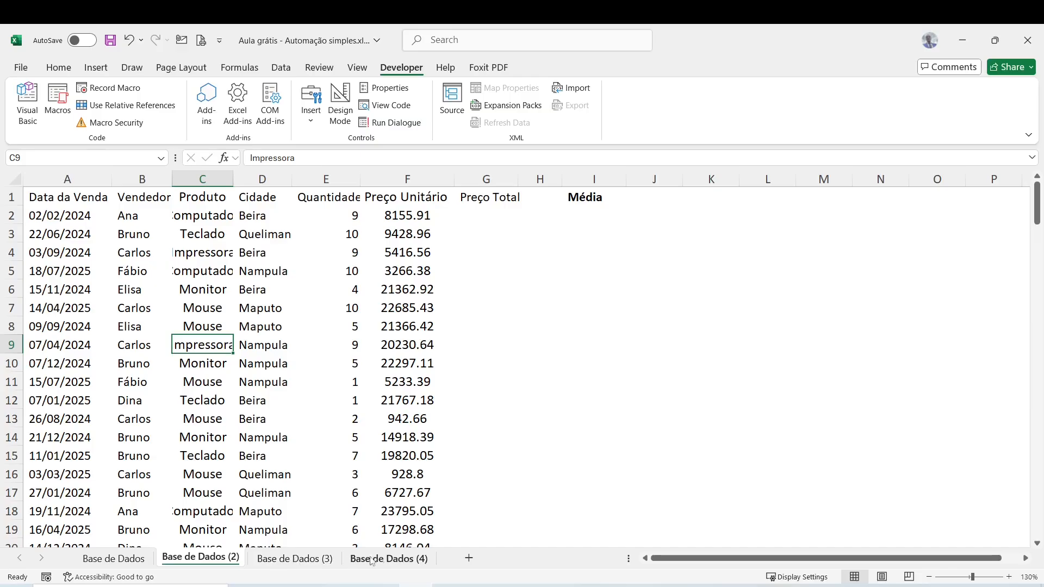
click(220, 291)
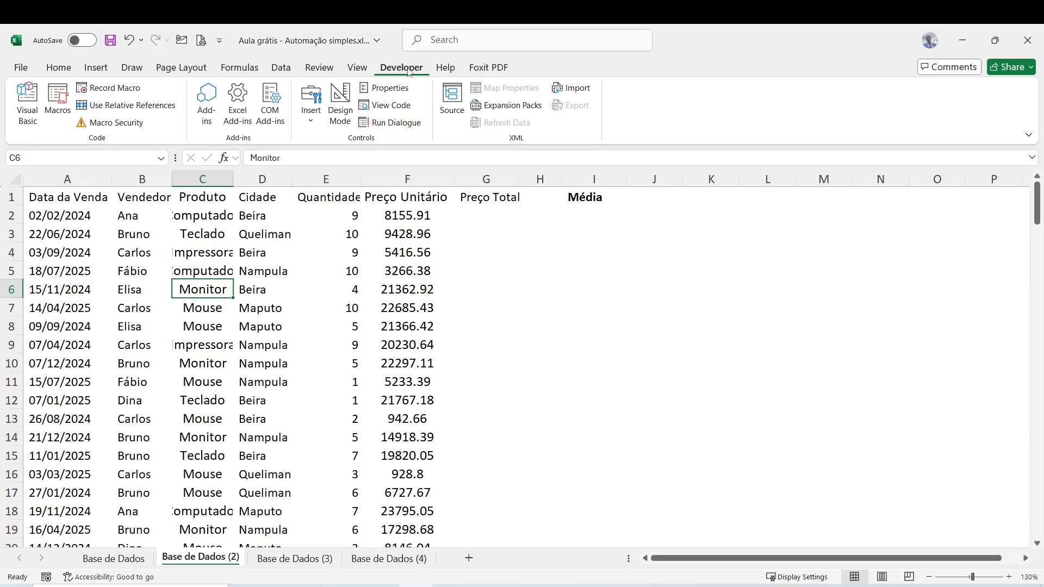
Step: Make sure the Developer tab is enabled among the main tabs in the ribbon customisation options
right_click(356, 68)
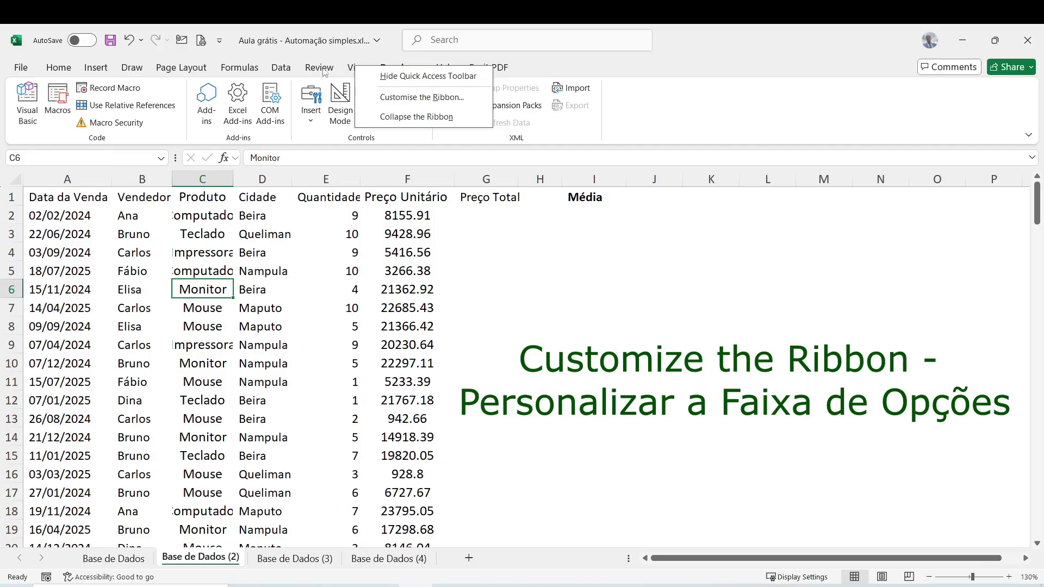
click(444, 100)
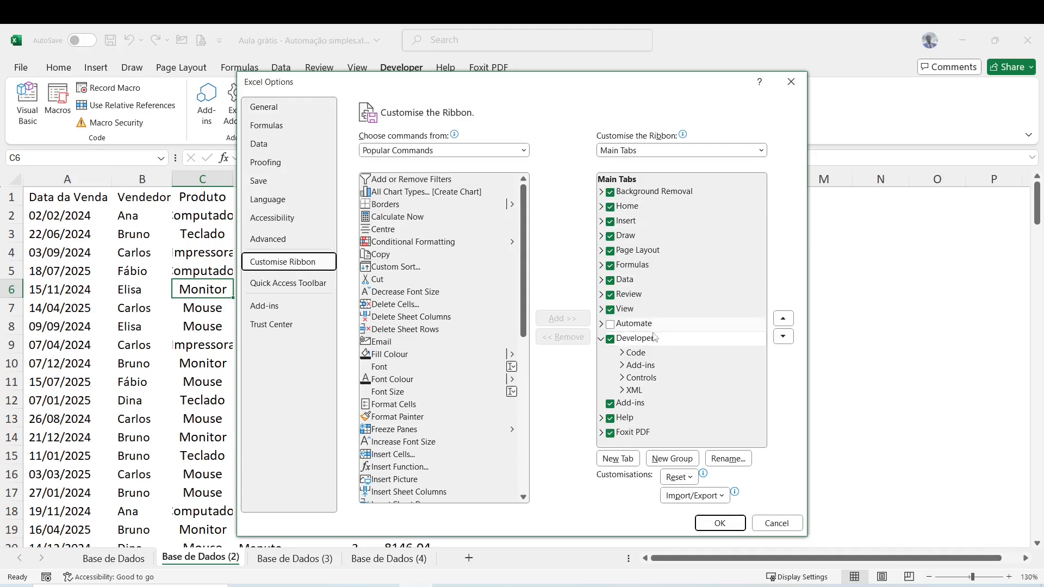
click(610, 338)
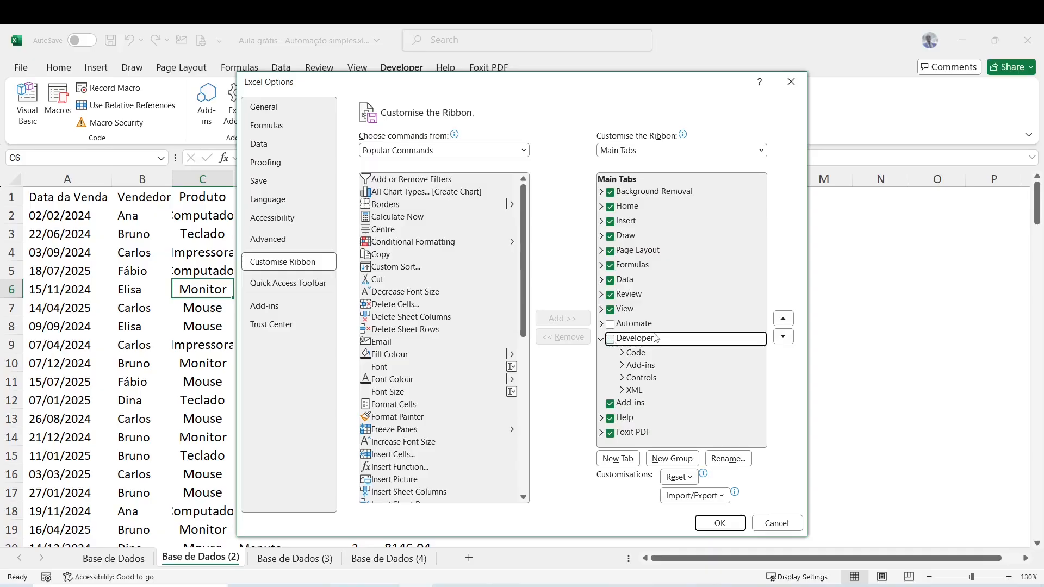
click(610, 339)
click(718, 522)
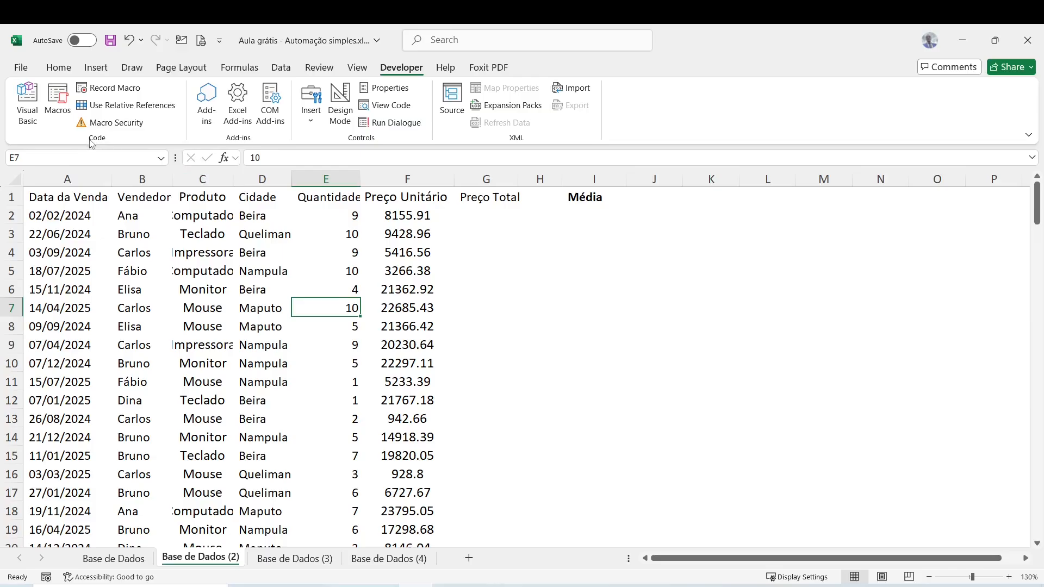
Step: Start recording a macro named FormatarPlanilhas, stored in This Workbook, without a shortcut key
click(142, 92)
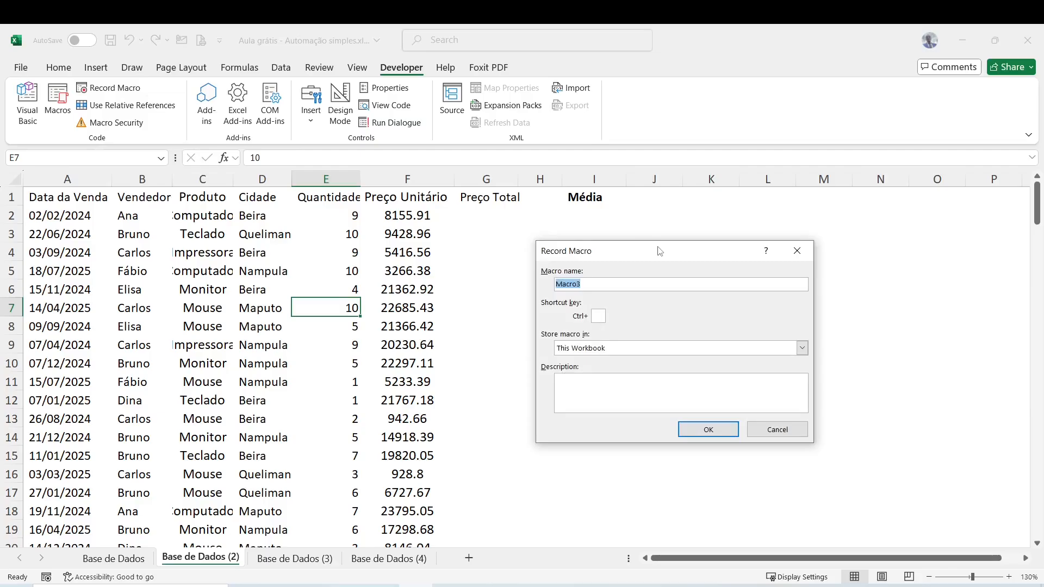
text(FormatarPlanilhas)
key(Tab)
key(Tab)
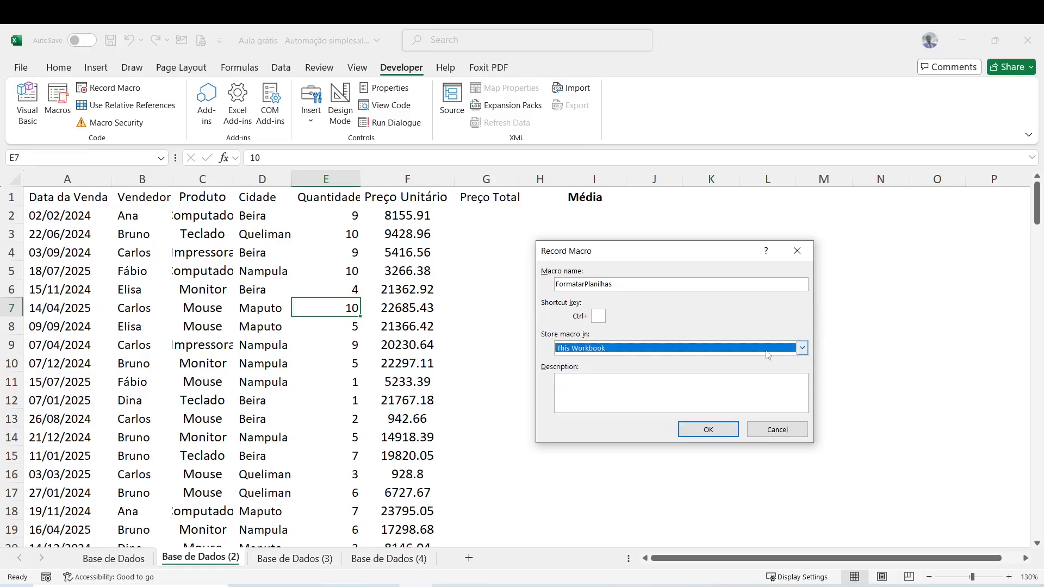
click(802, 349)
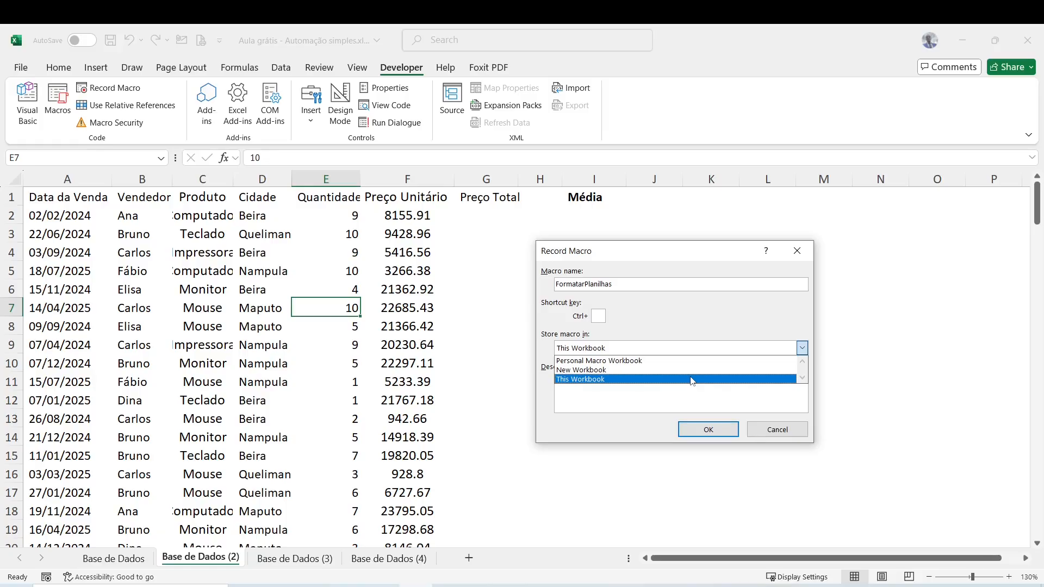
click(671, 378)
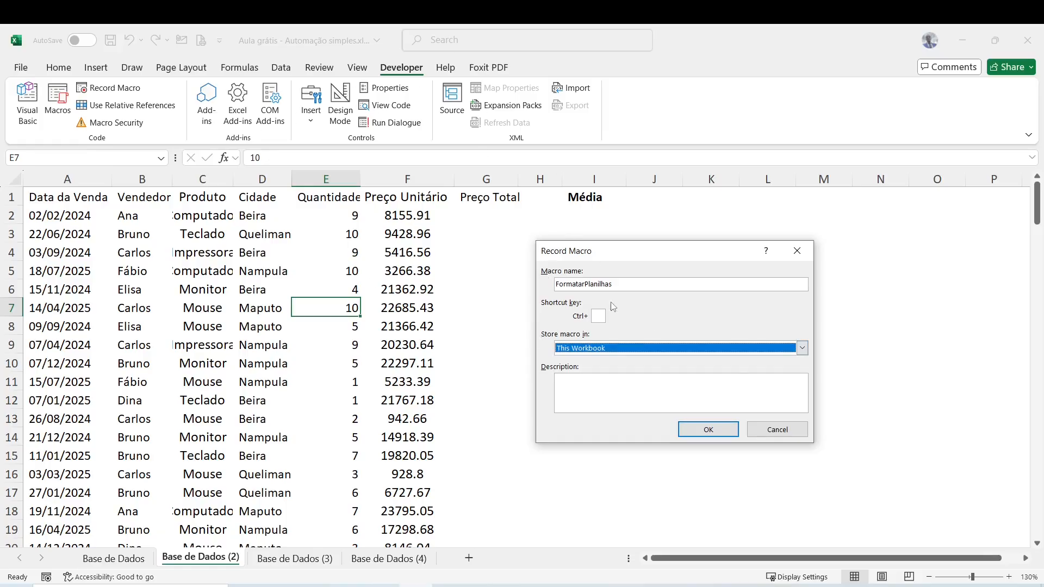
click(718, 432)
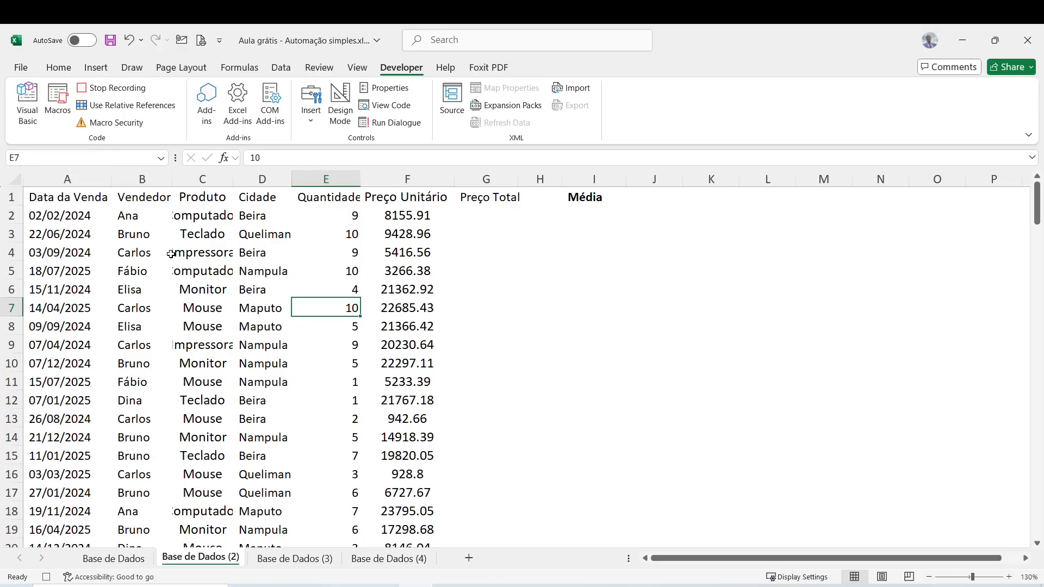
Step: Convert the data range A1:G151 on Base de Dados (2) into a table with headers
click(236, 307)
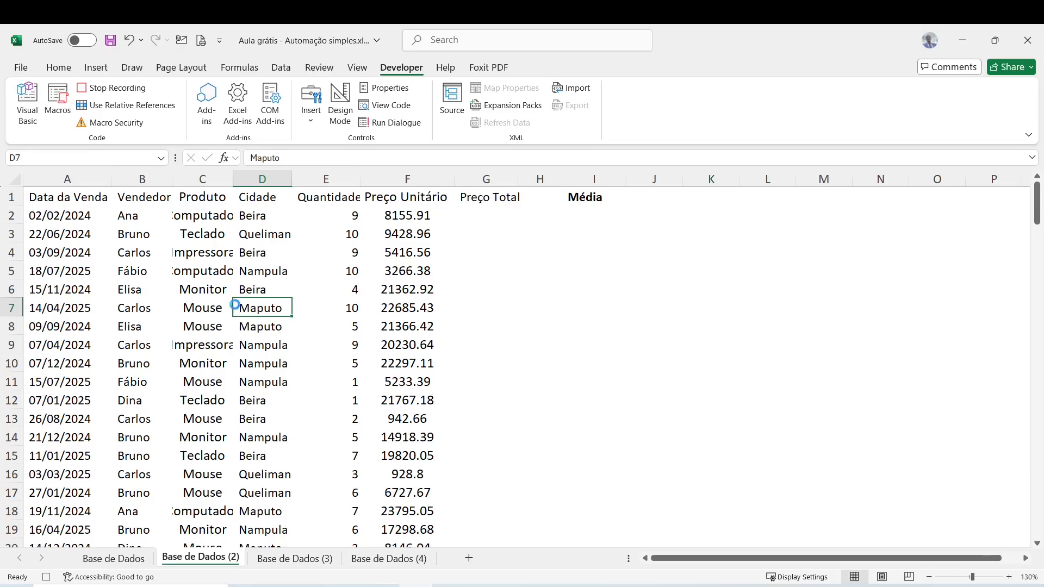
key(ctrl+t)
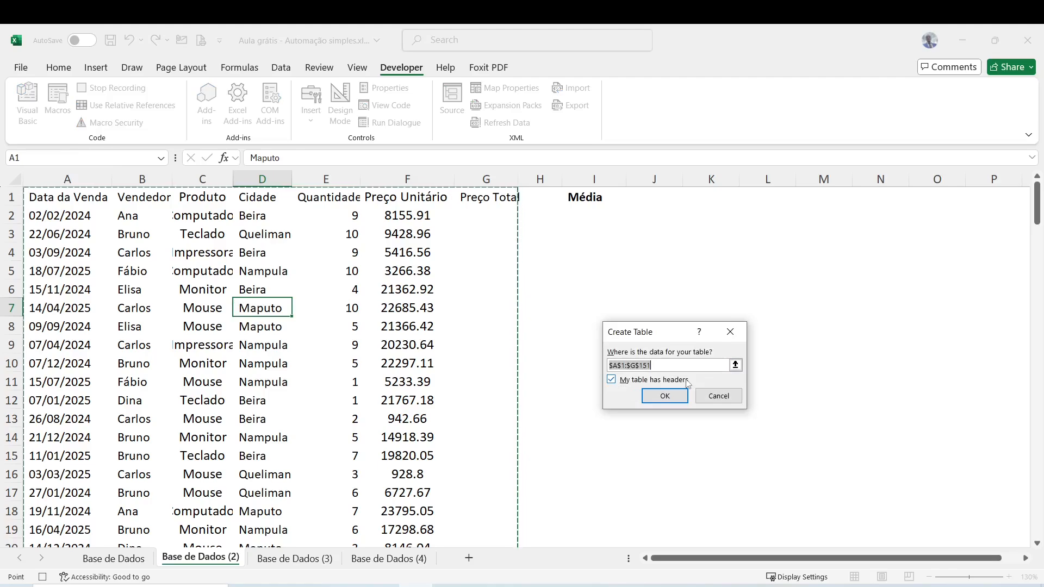
click(674, 393)
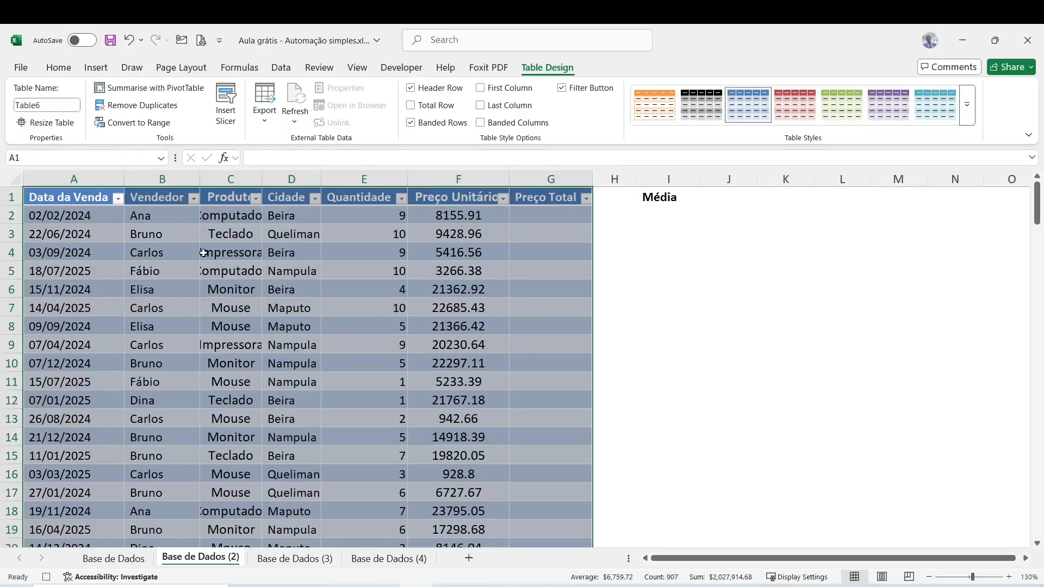
Step: Format the Data da Venda column as Short Date
click(77, 181)
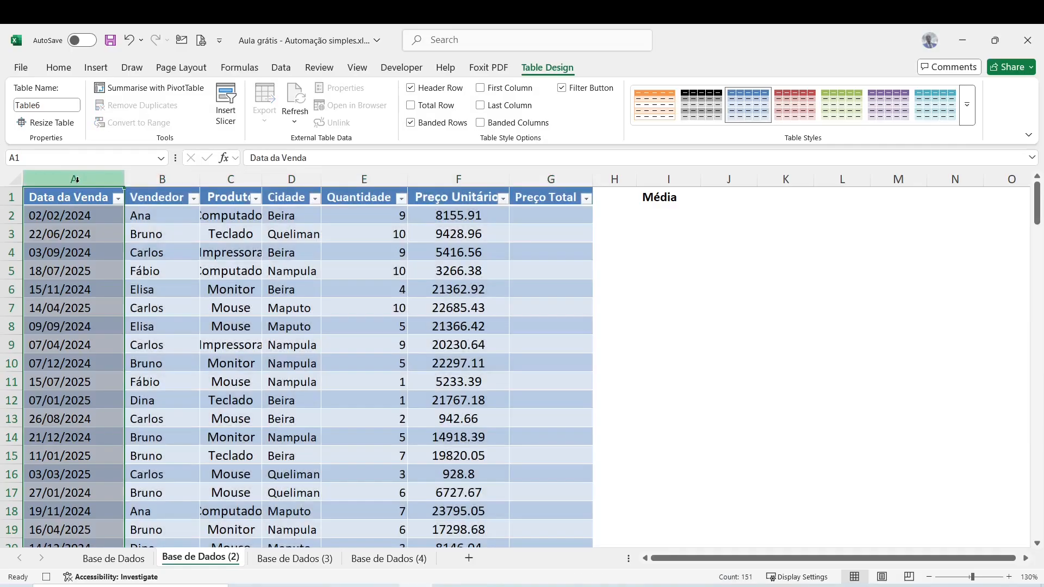
click(56, 68)
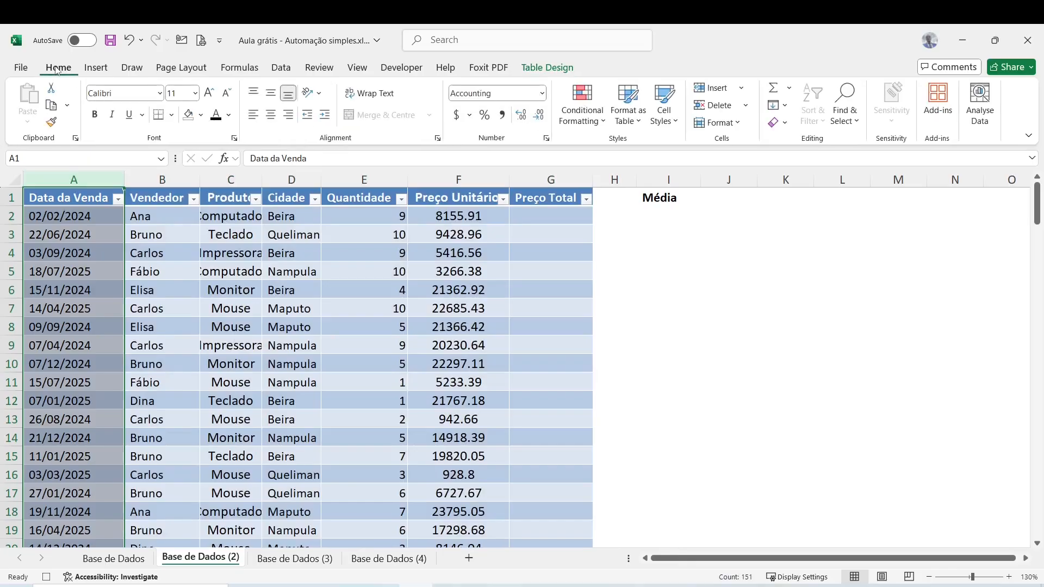
click(541, 94)
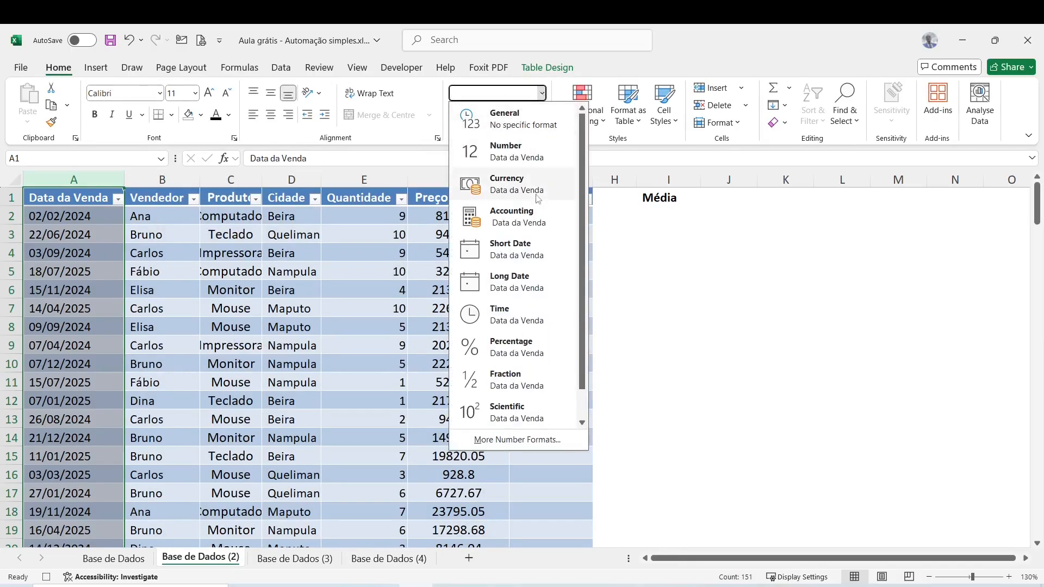
click(538, 256)
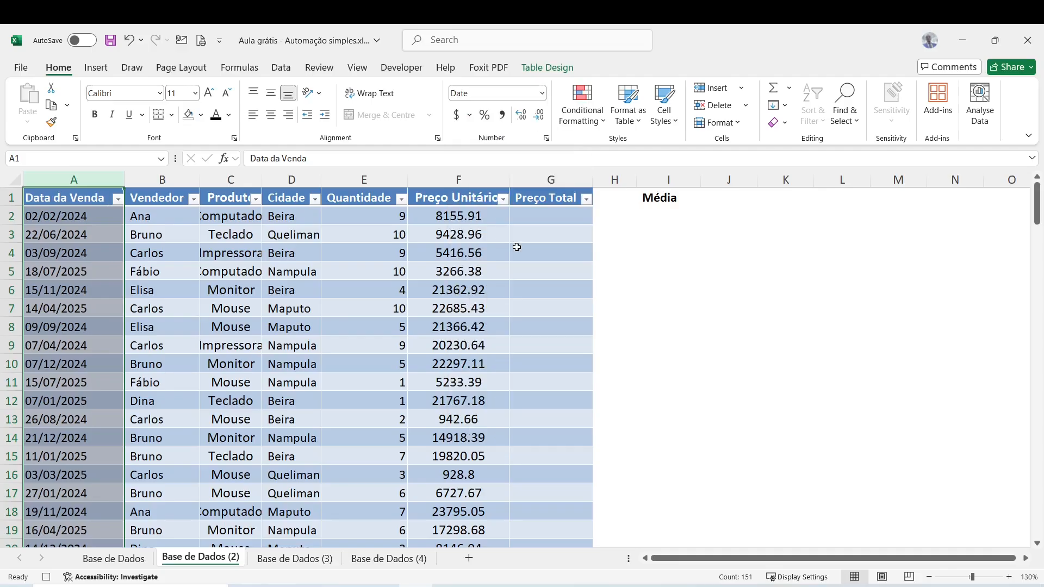
Step: Format the Quantidade column as Number with no decimal places
click(367, 179)
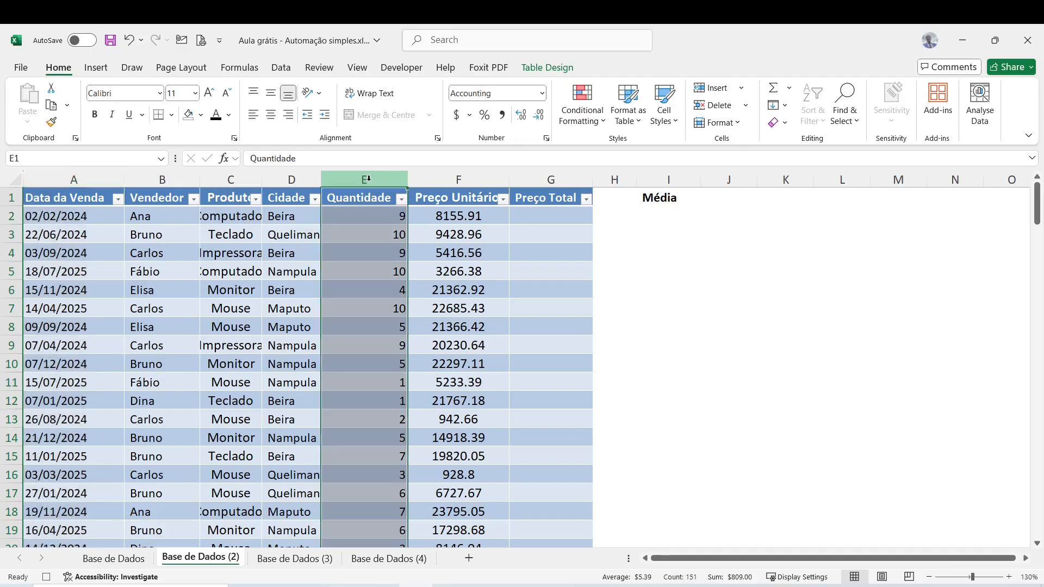
click(542, 94)
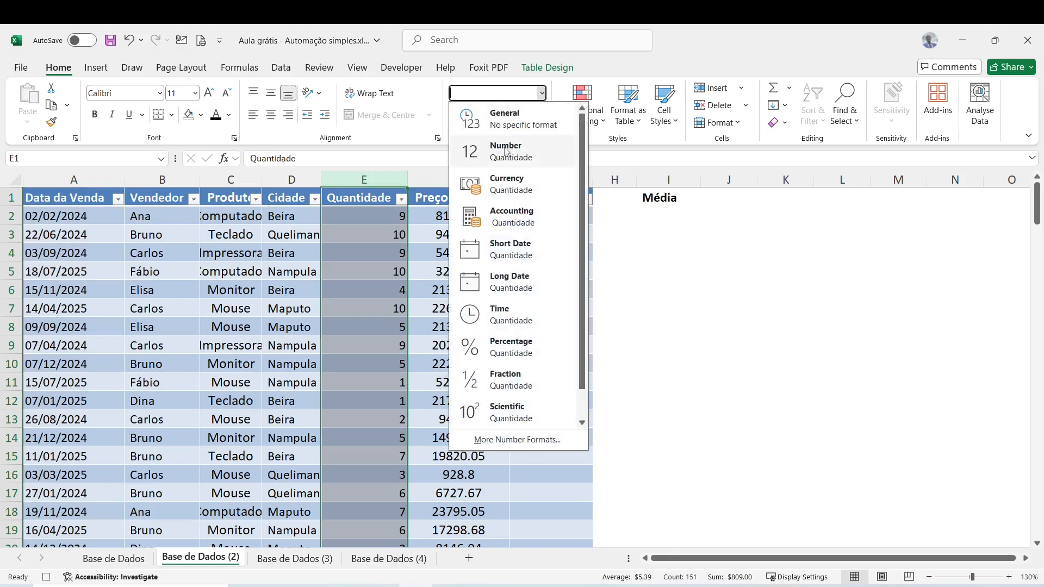
click(533, 152)
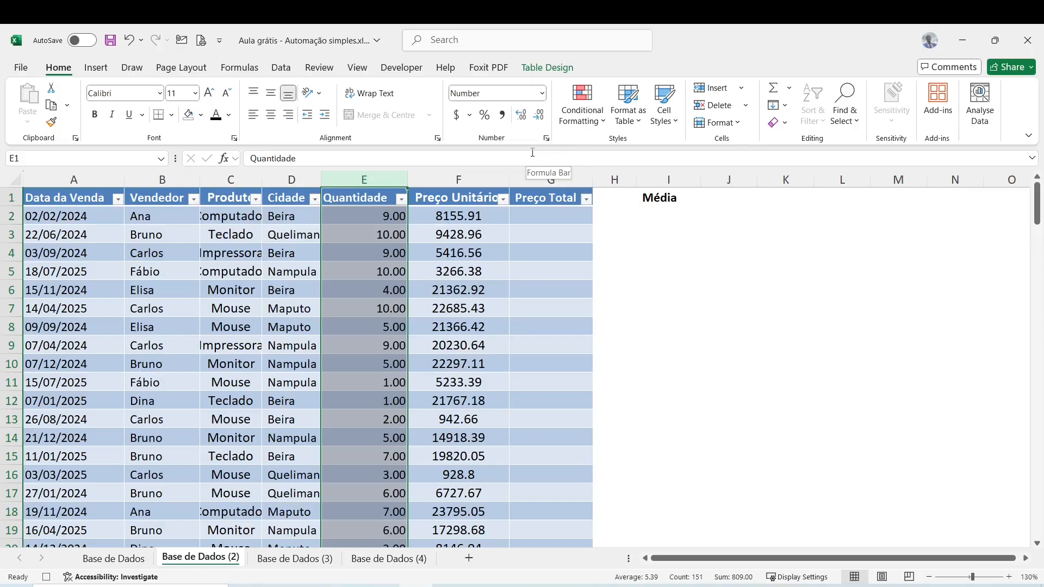
click(540, 116)
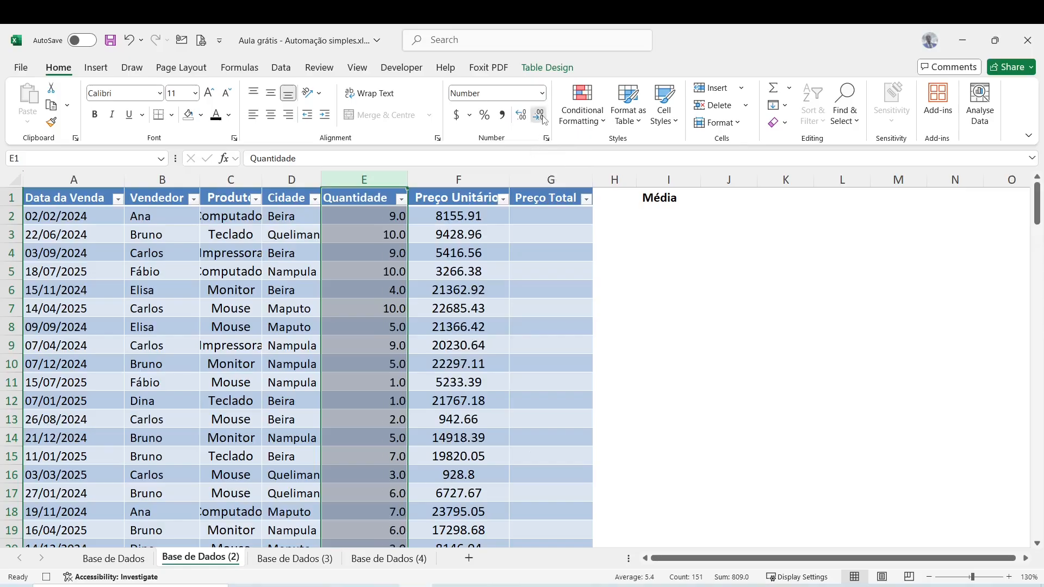
click(541, 117)
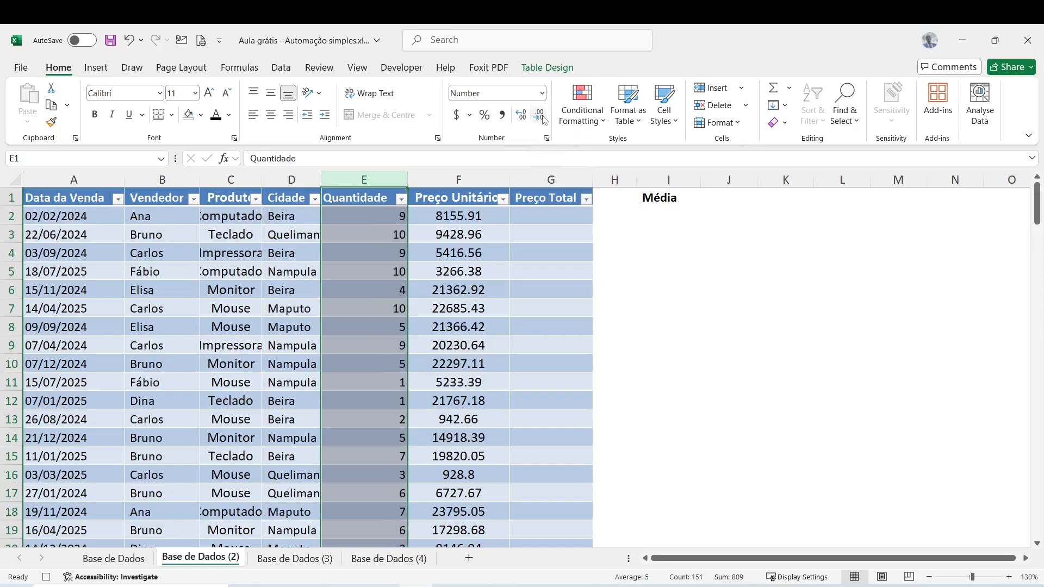
Step: Format the Preço Unitário column as Currency
click(454, 178)
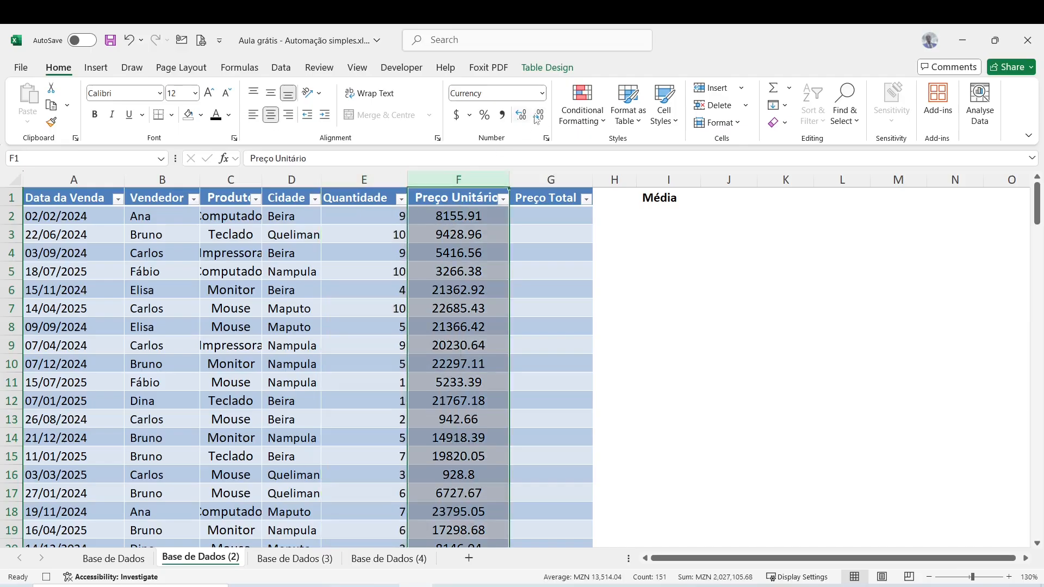
click(542, 93)
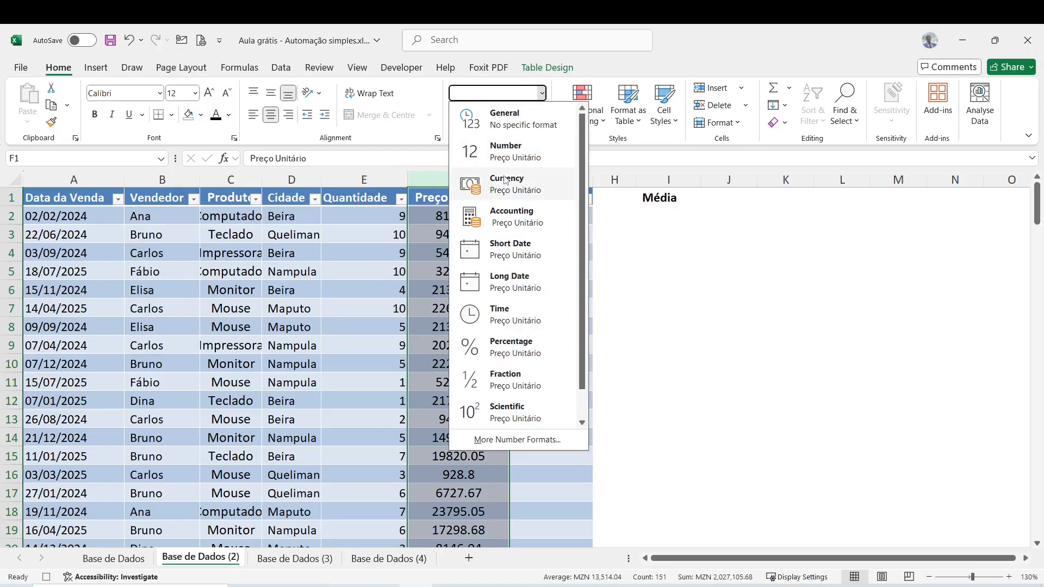
click(546, 182)
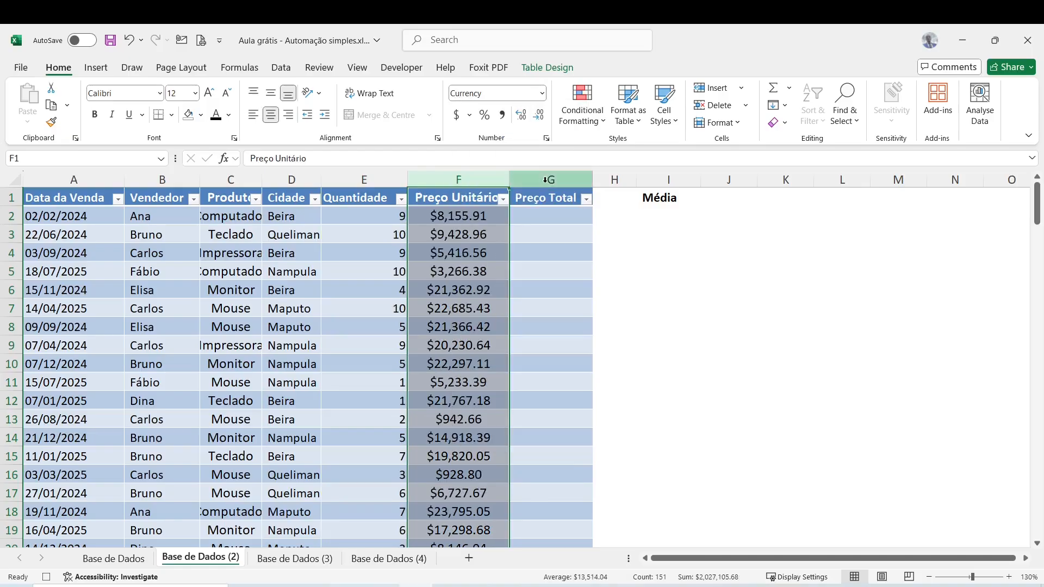
Step: Calculate the Preço Total column from G2 by multiplying Quantidade by Preço Unitário in each row
click(541, 214)
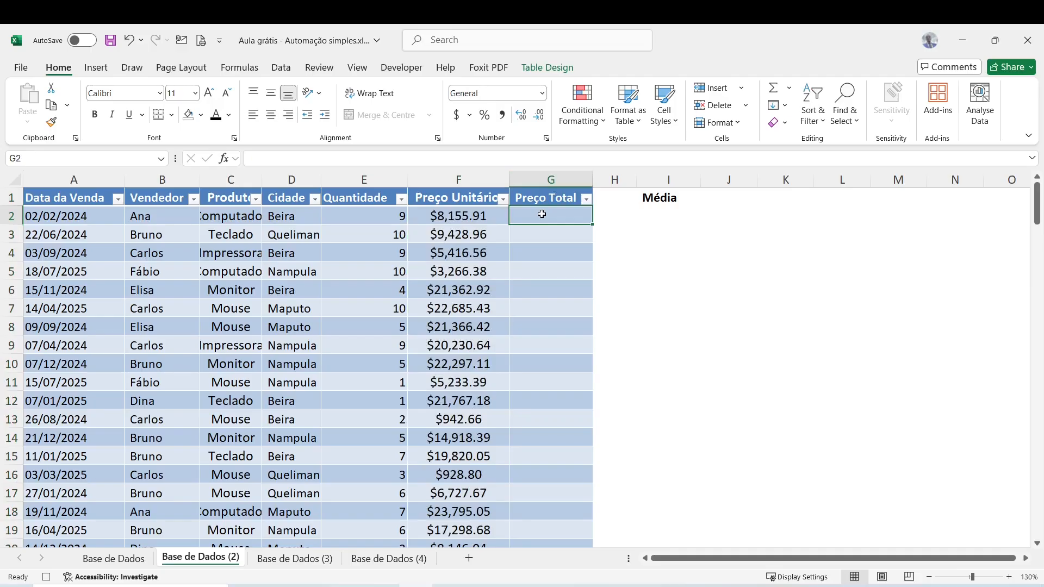
text(=)
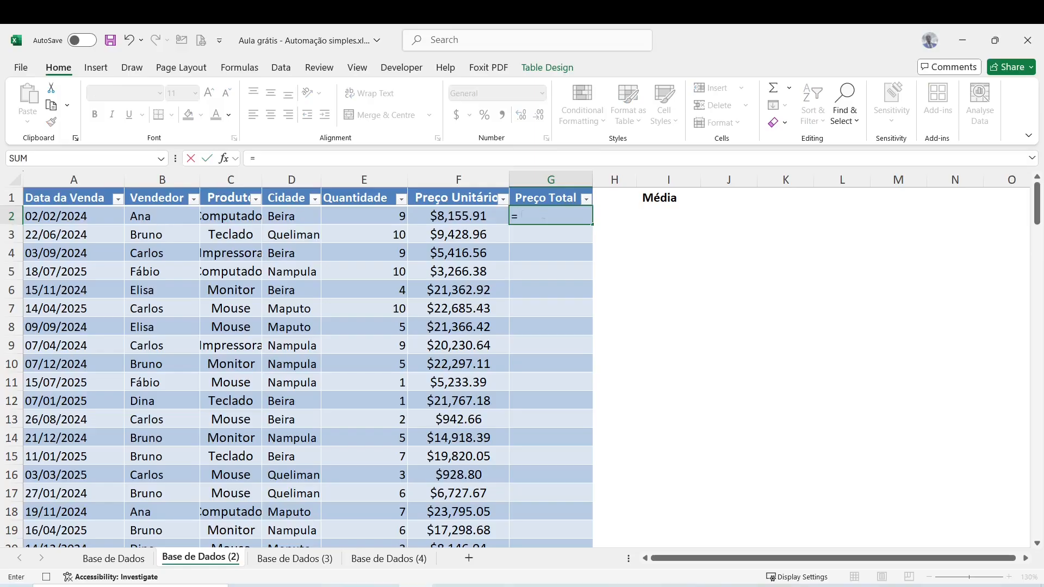
click(389, 219)
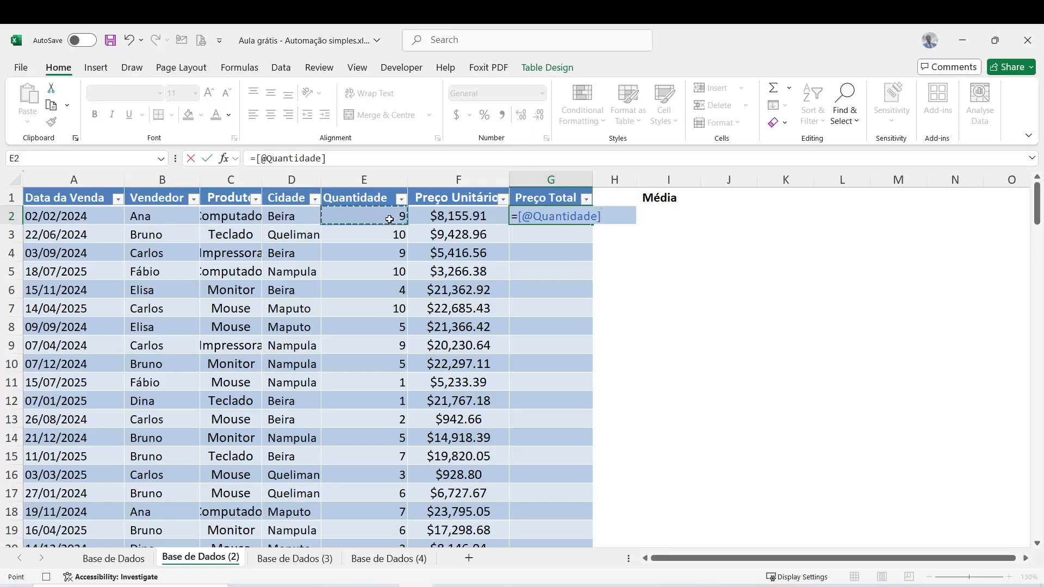
text(*)
click(469, 216)
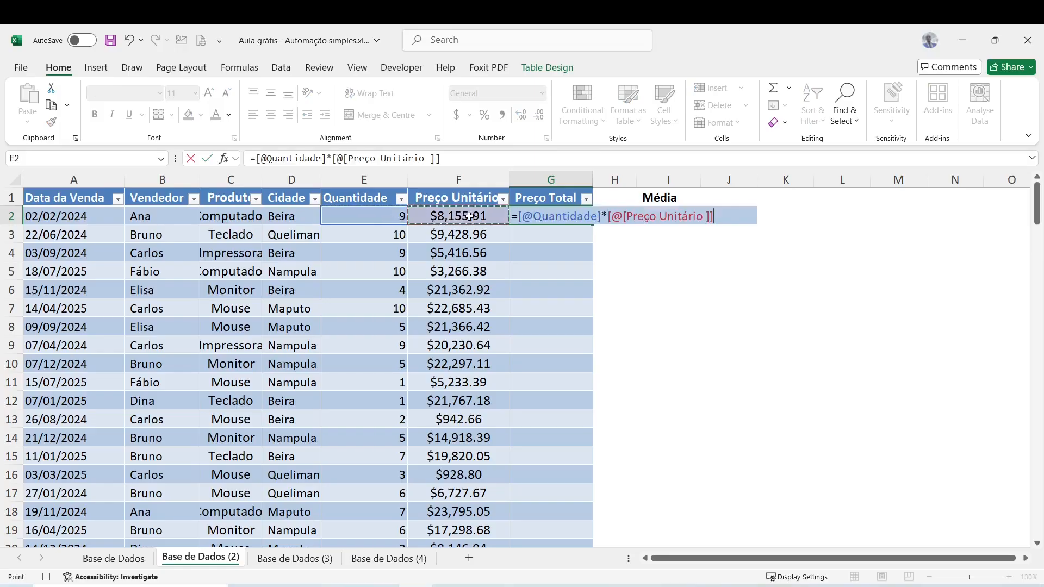
key(Return)
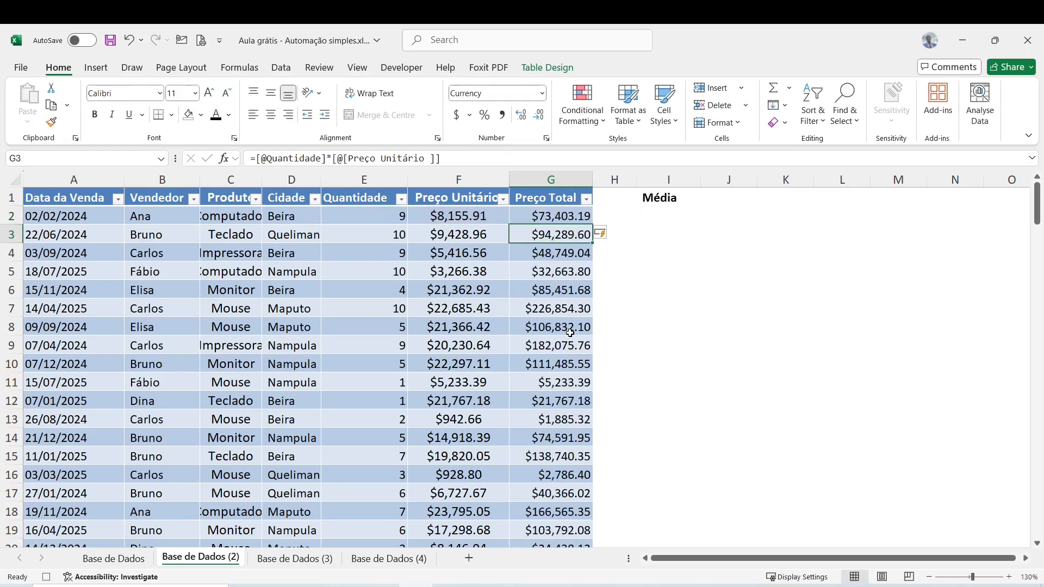
click(561, 218)
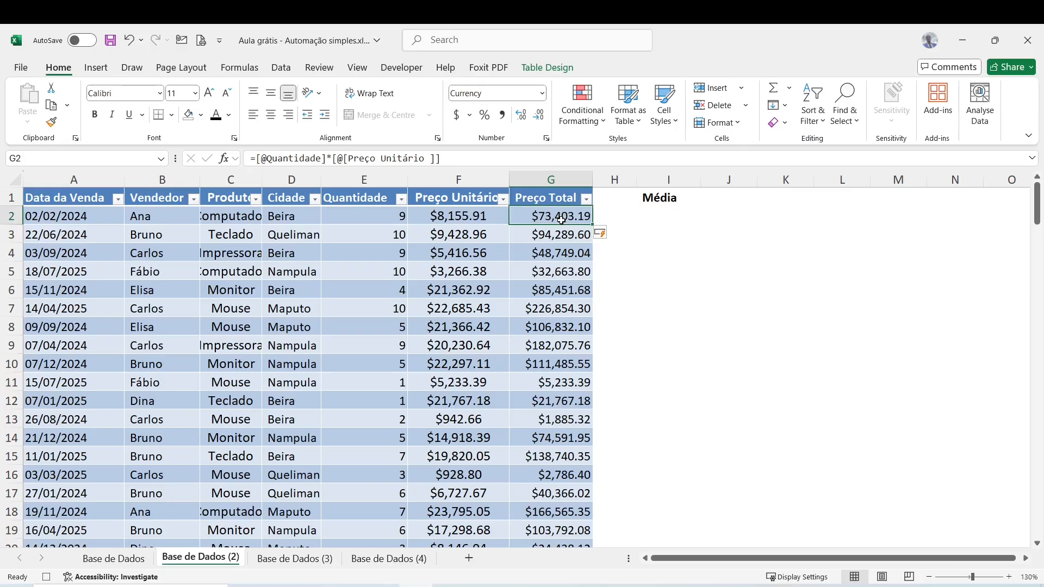
Step: Calculate the average of the Preço Total values in cell J1 with =AVERAGE(G1:G151)
click(723, 201)
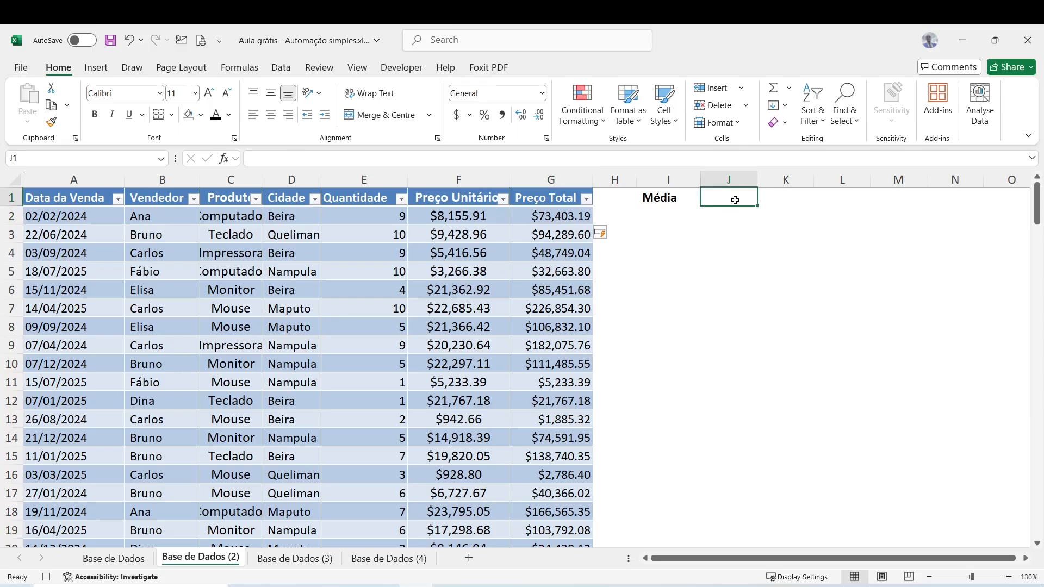
text(=)
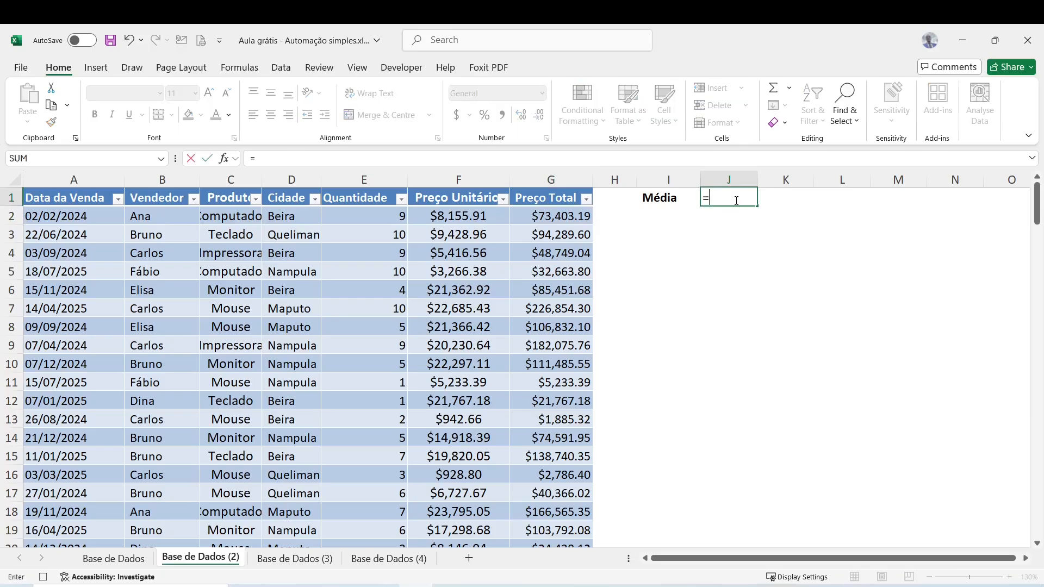
text(aver)
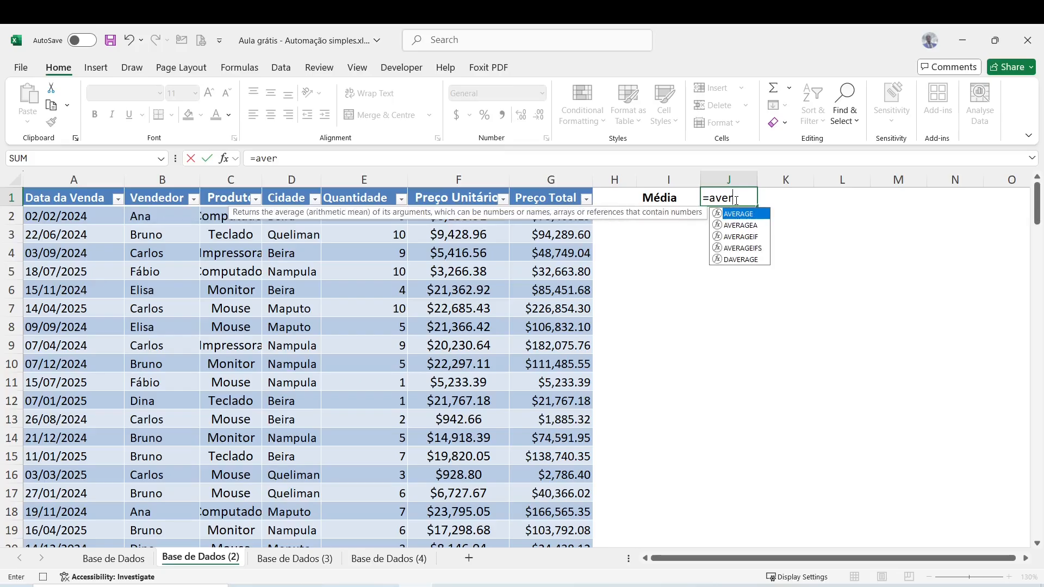
key(Tab)
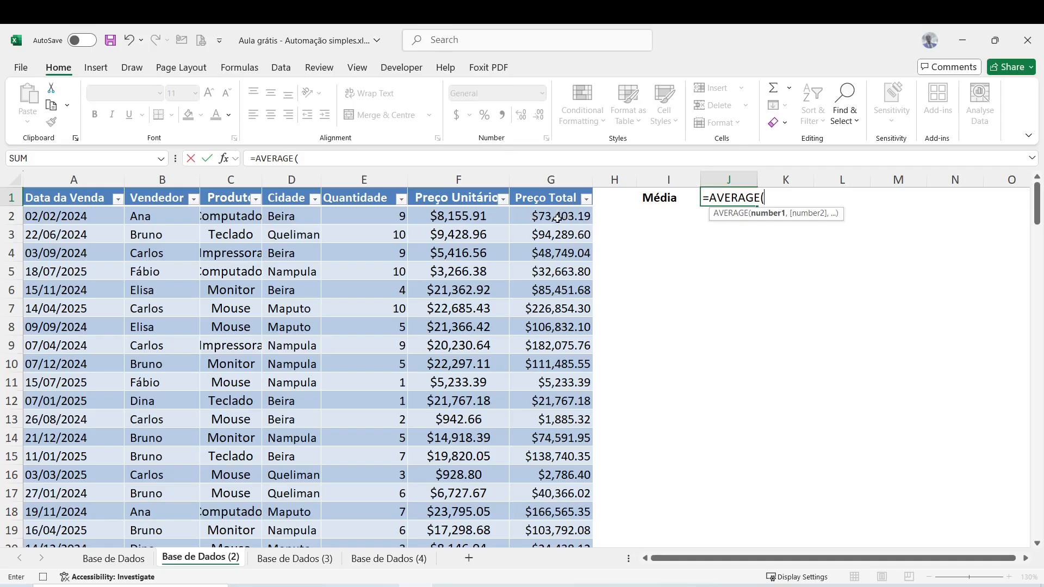
text(G1:G151)
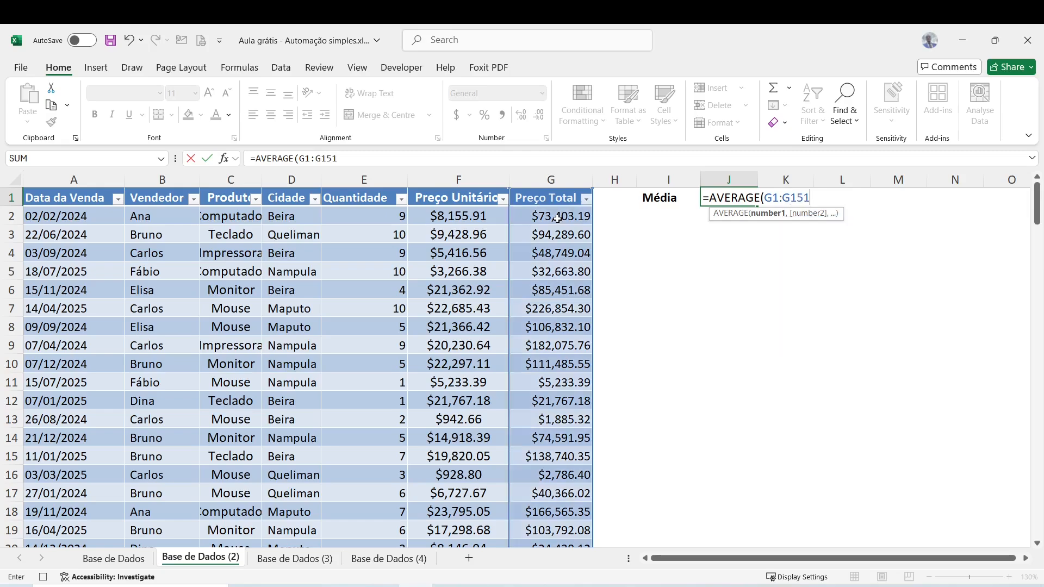
text())
key(Return)
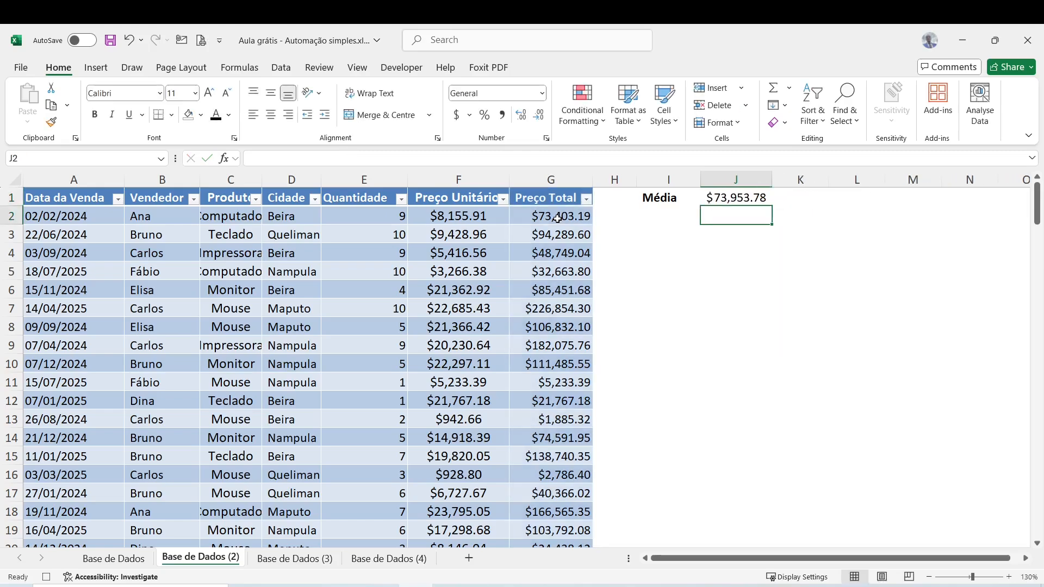
click(738, 197)
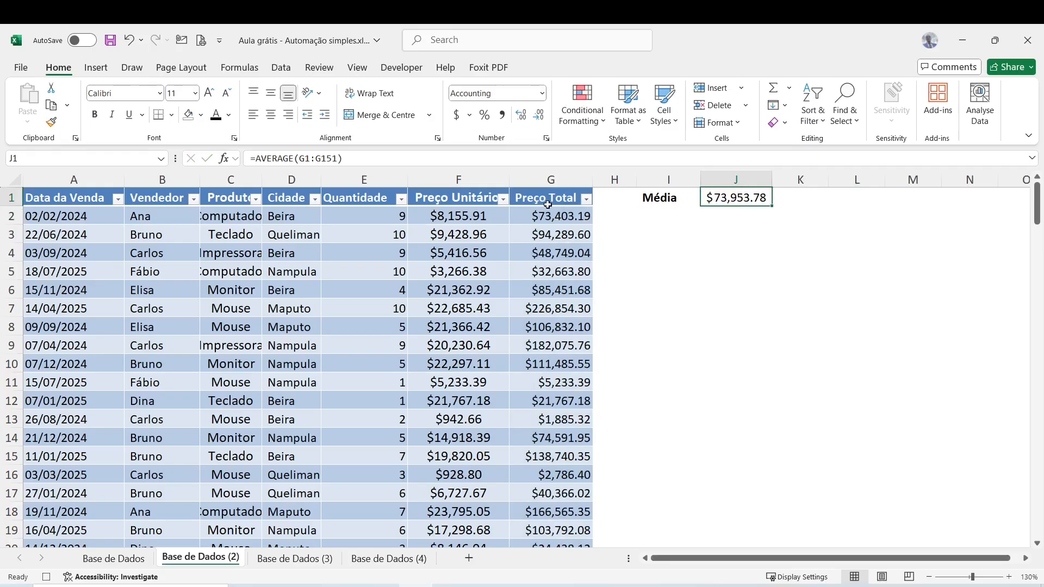
Step: Define a new conditional formatting rule on the whole Preço Total column for cell values greater than =$J$1
click(549, 180)
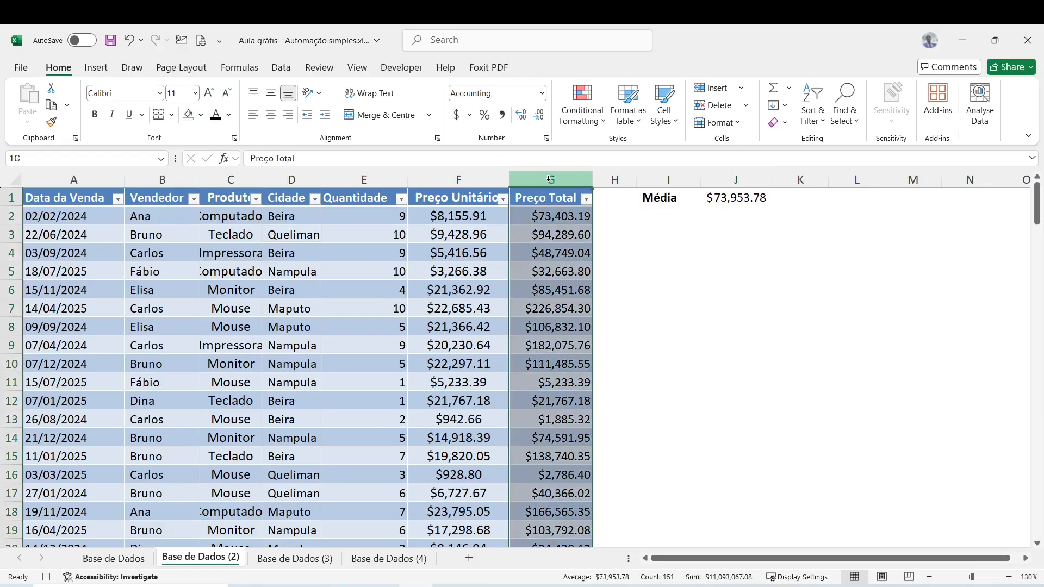
click(549, 217)
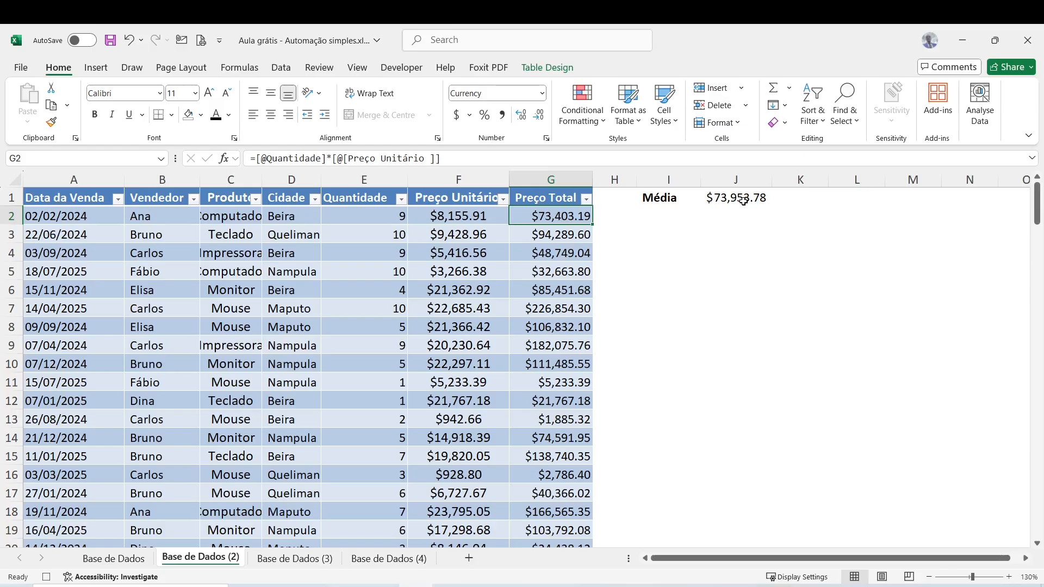
click(559, 178)
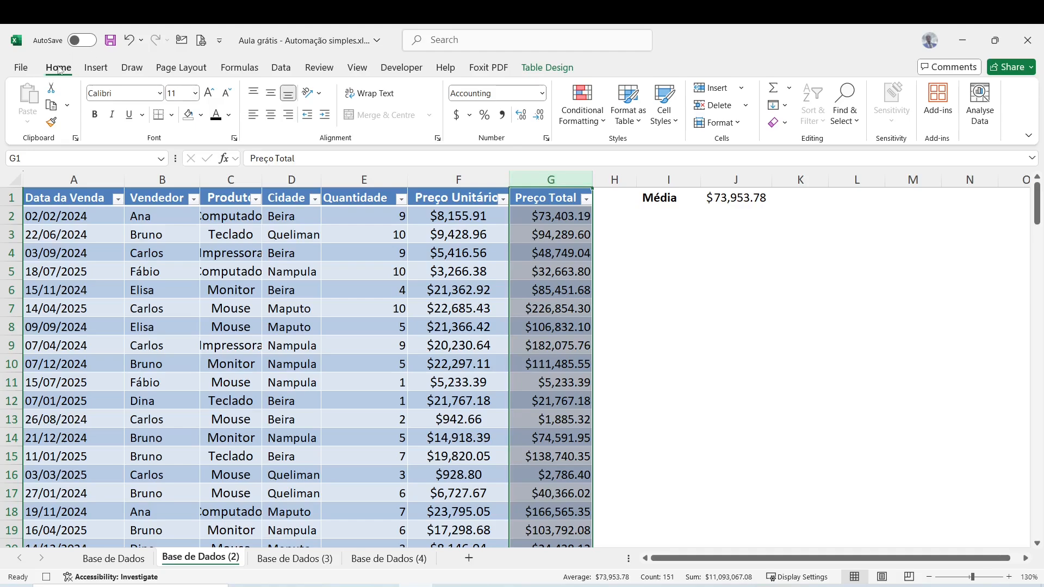
click(602, 125)
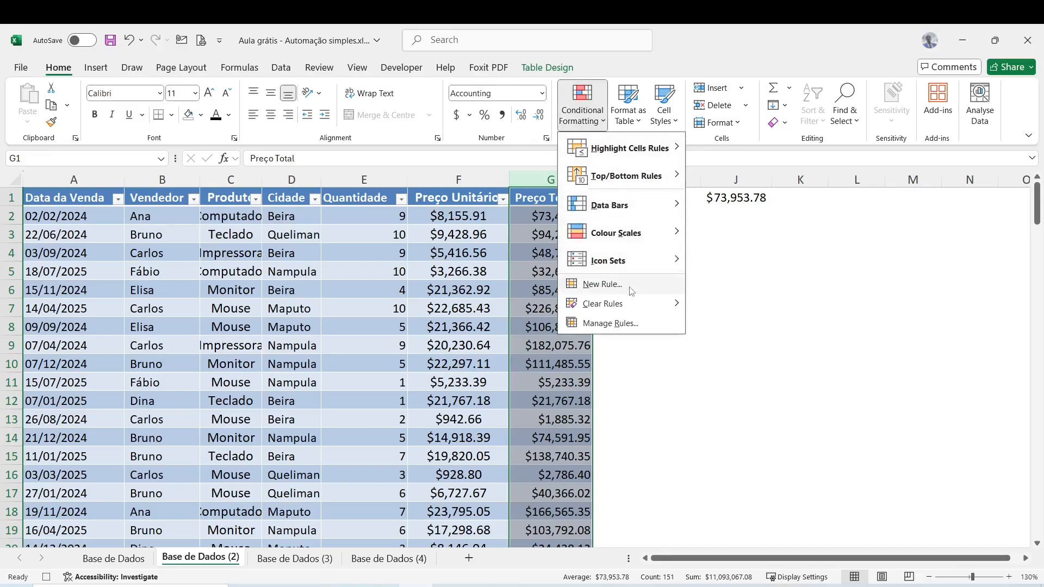
click(643, 289)
click(546, 283)
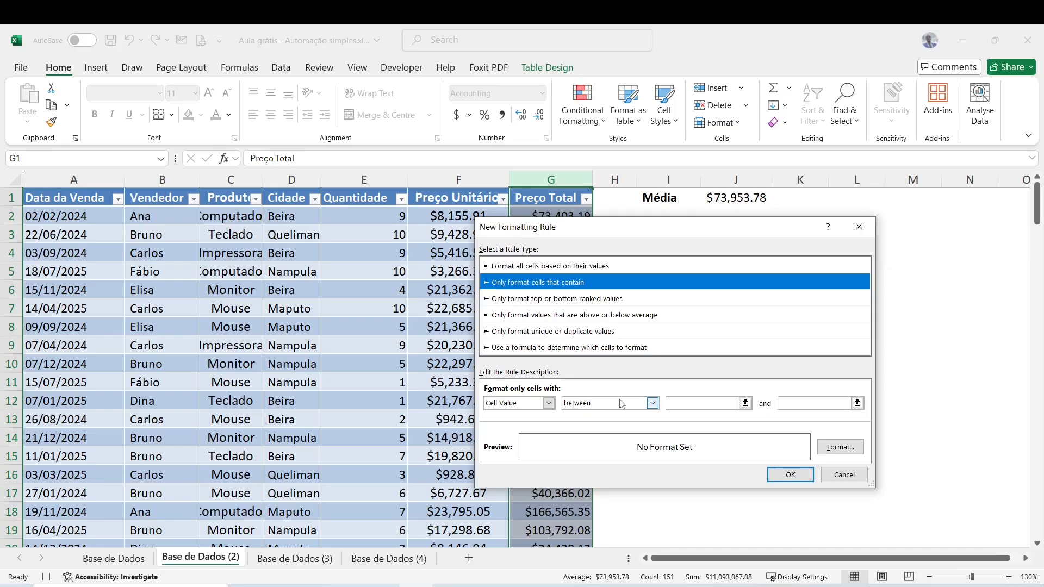
click(652, 403)
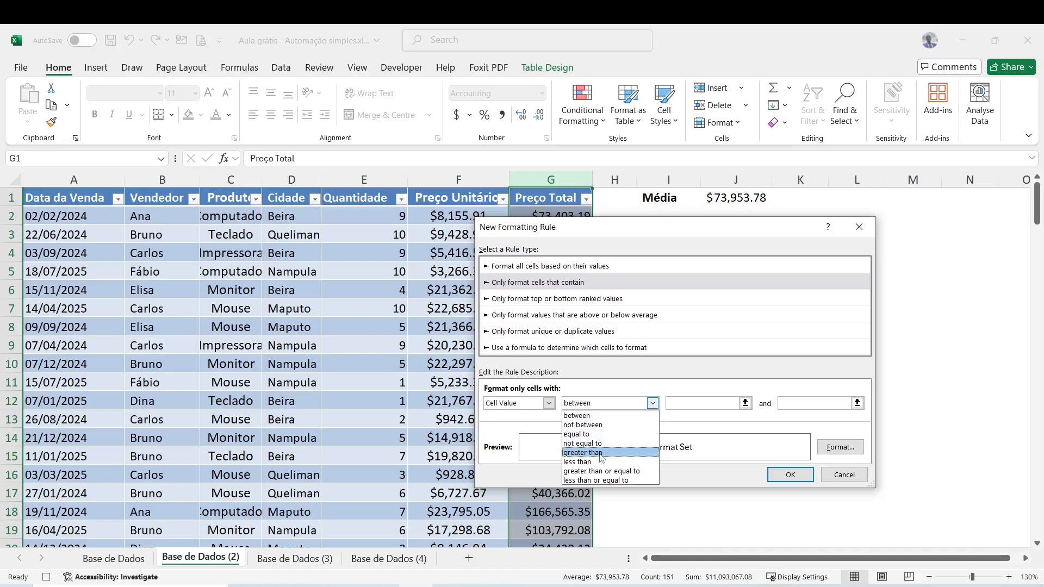
click(600, 453)
click(678, 402)
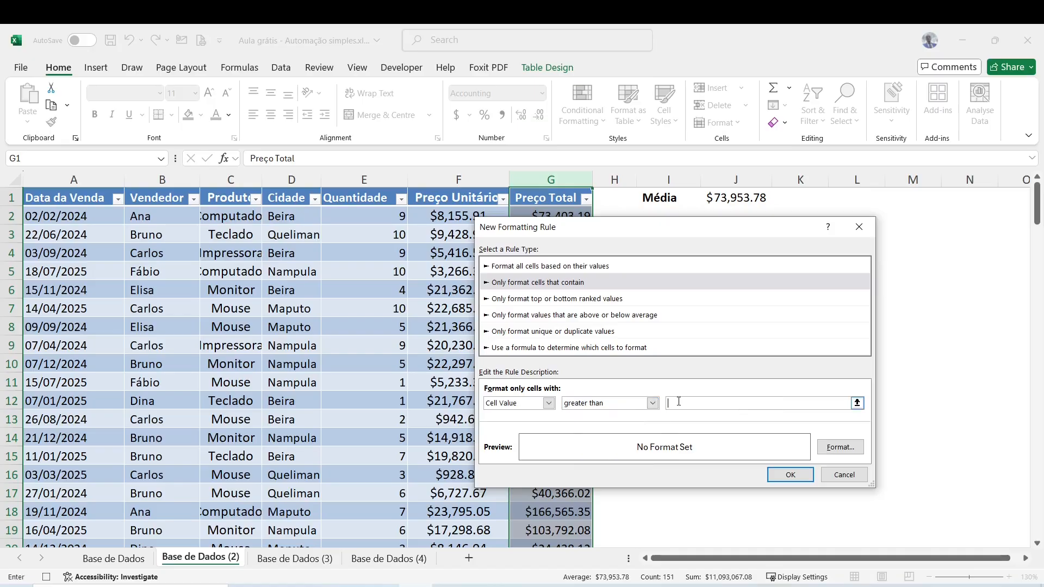
click(737, 198)
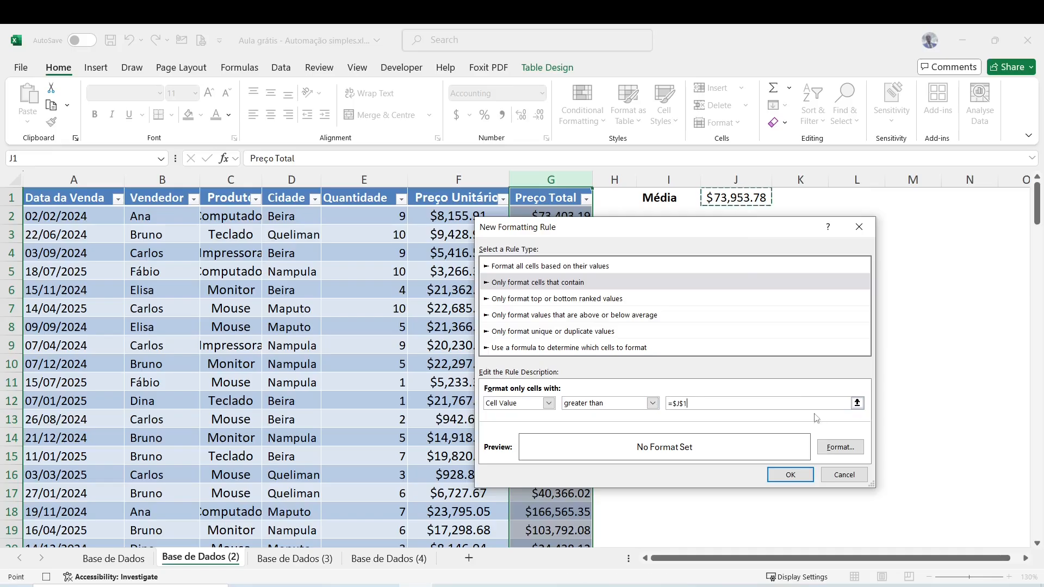
Step: Give the greater-than rule a green fill and apply it to the Preço Total column
click(840, 448)
click(650, 193)
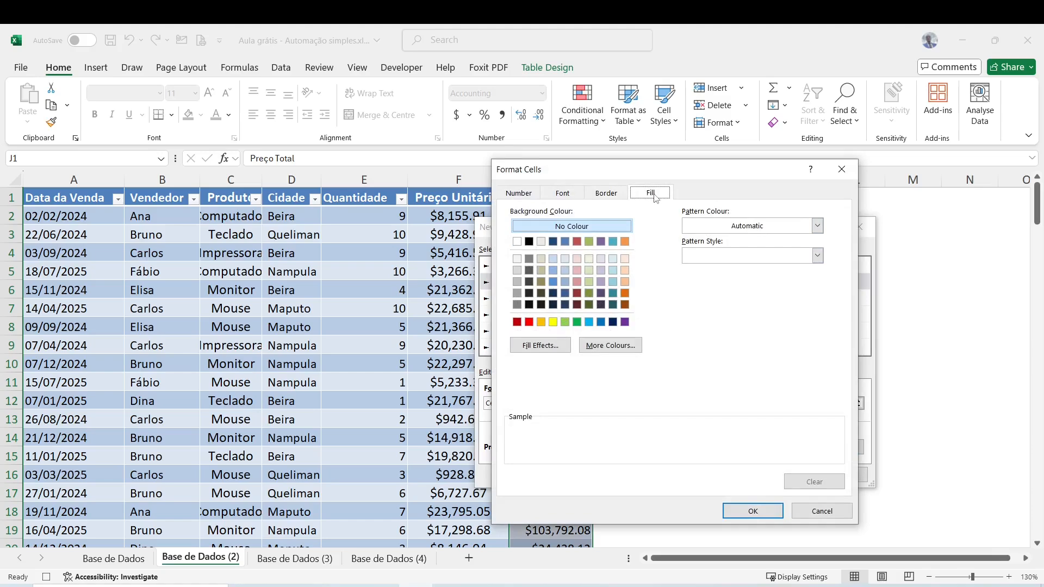
click(577, 322)
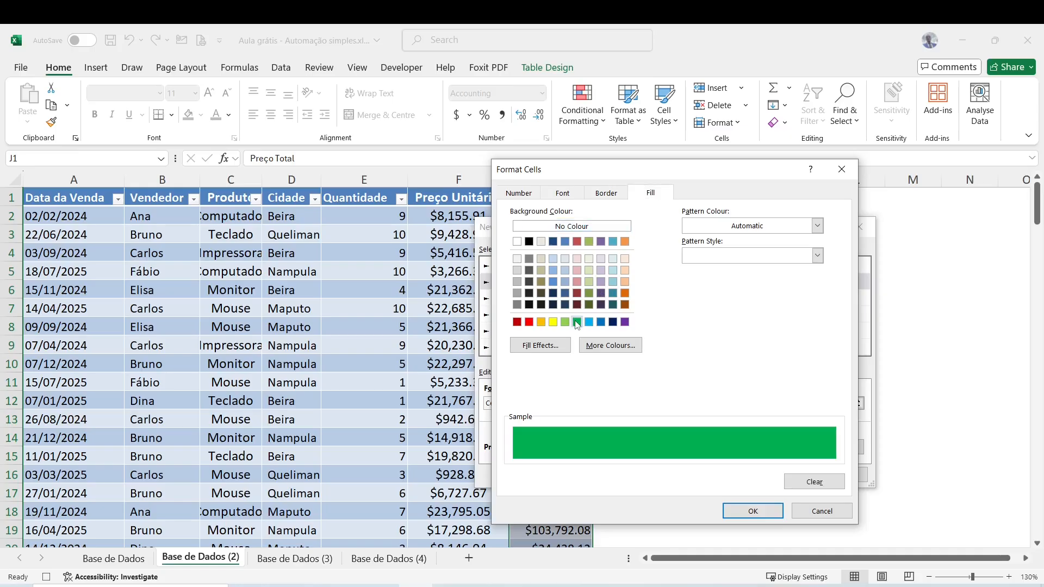
click(759, 514)
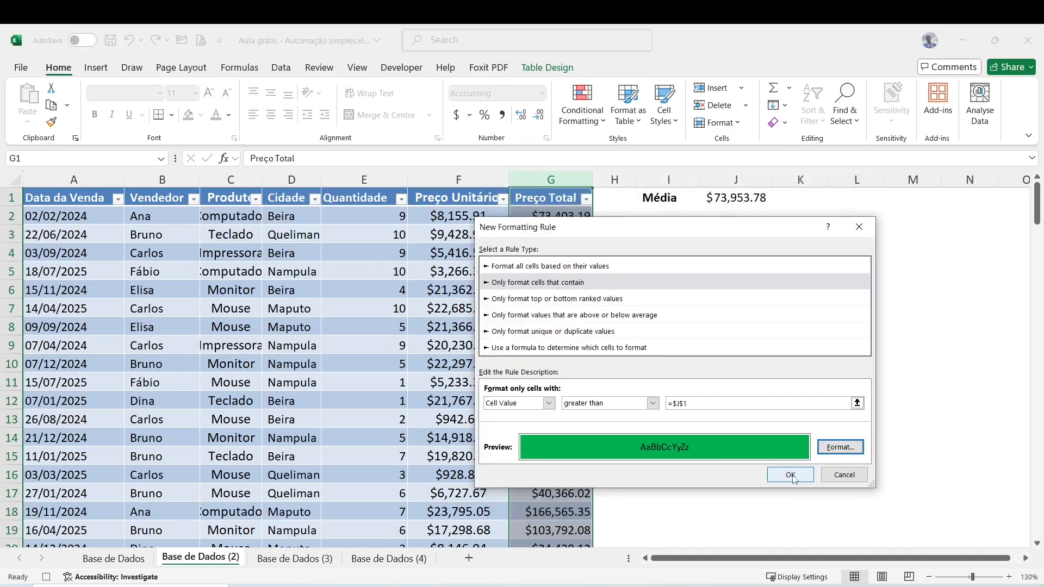
click(790, 475)
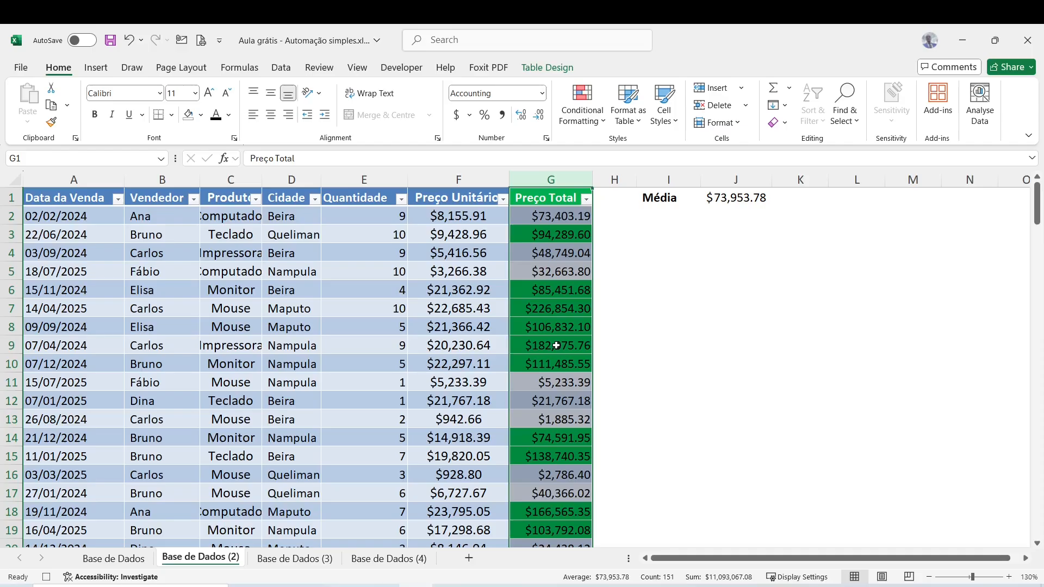
Step: Define a second conditional formatting rule on the Preço Total column for cell values less than =$J$1
click(594, 116)
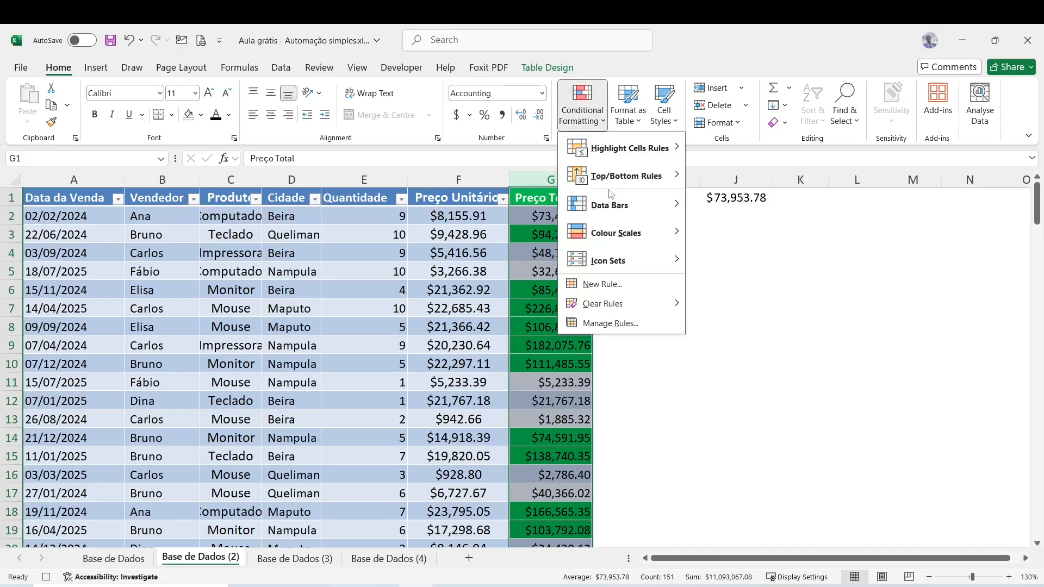
click(640, 287)
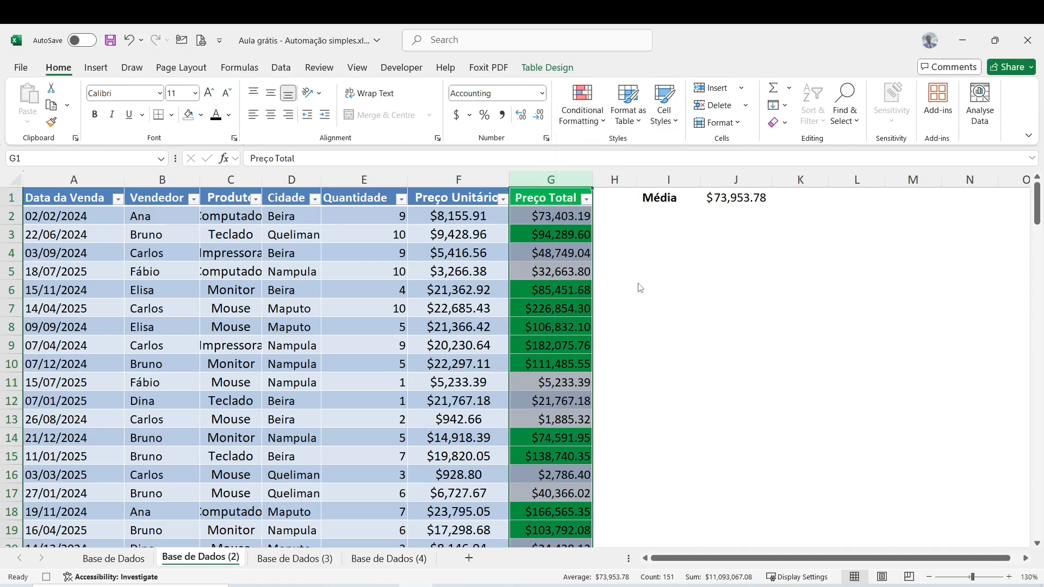
click(583, 270)
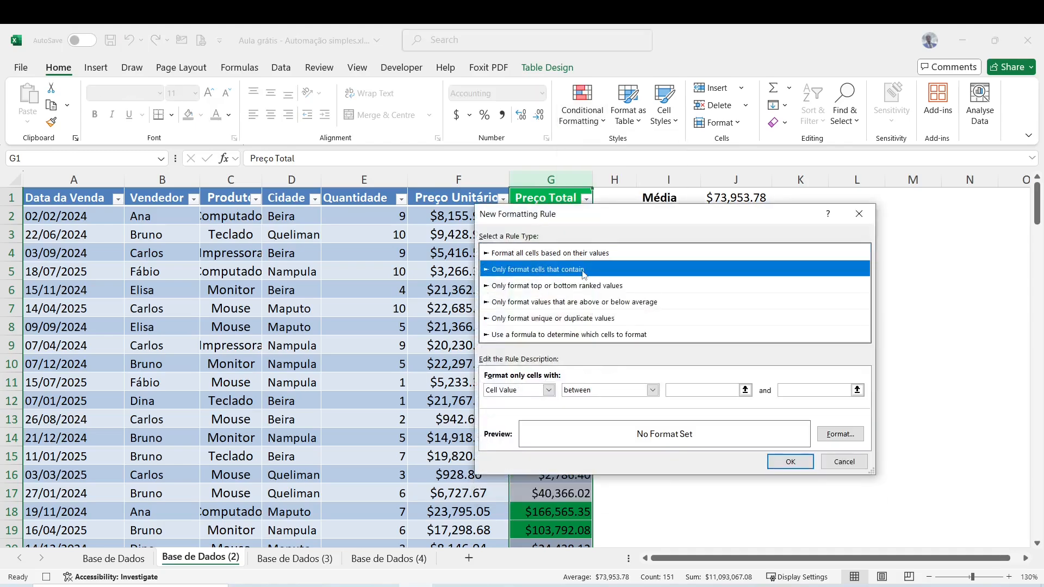
click(652, 390)
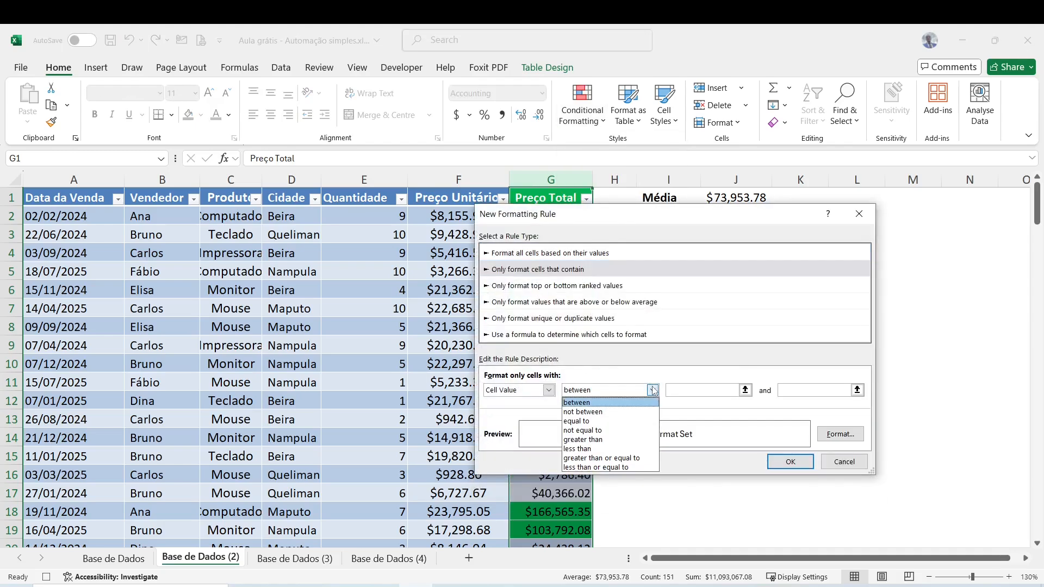
click(599, 449)
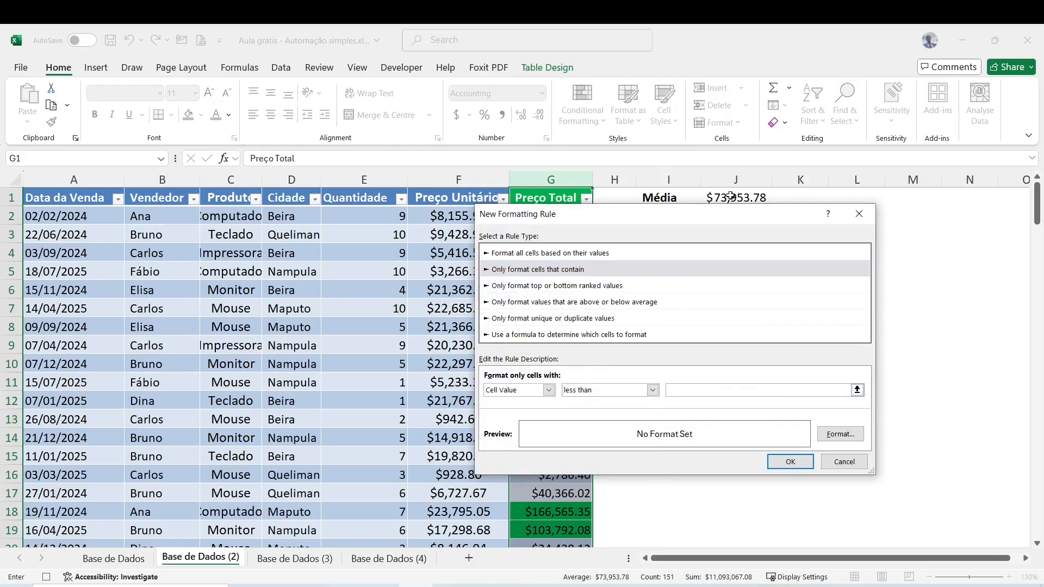
click(712, 195)
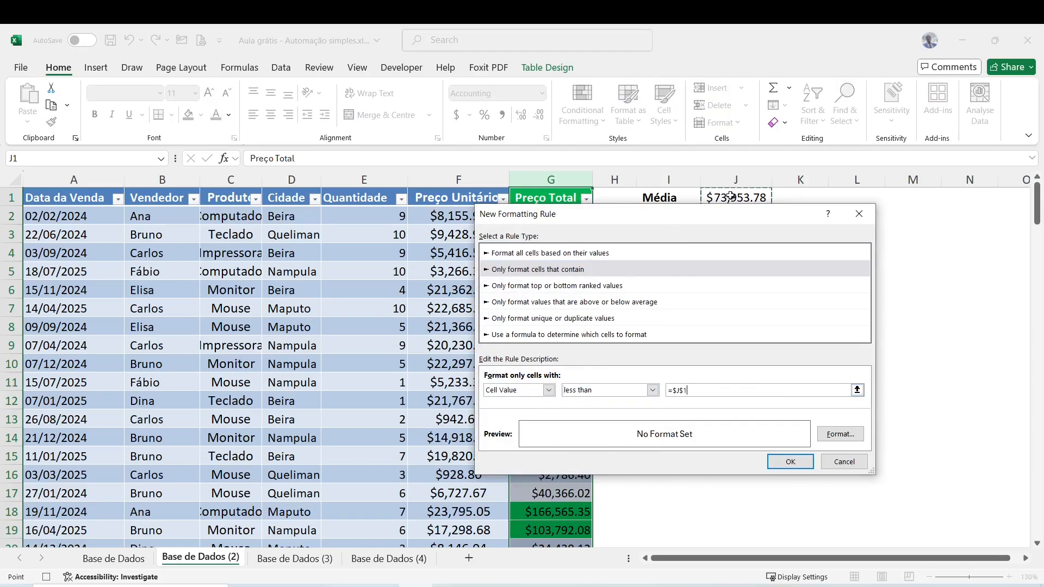
Step: Give the less-than rule a red fill and apply it to the Preço Total column
click(842, 435)
click(651, 180)
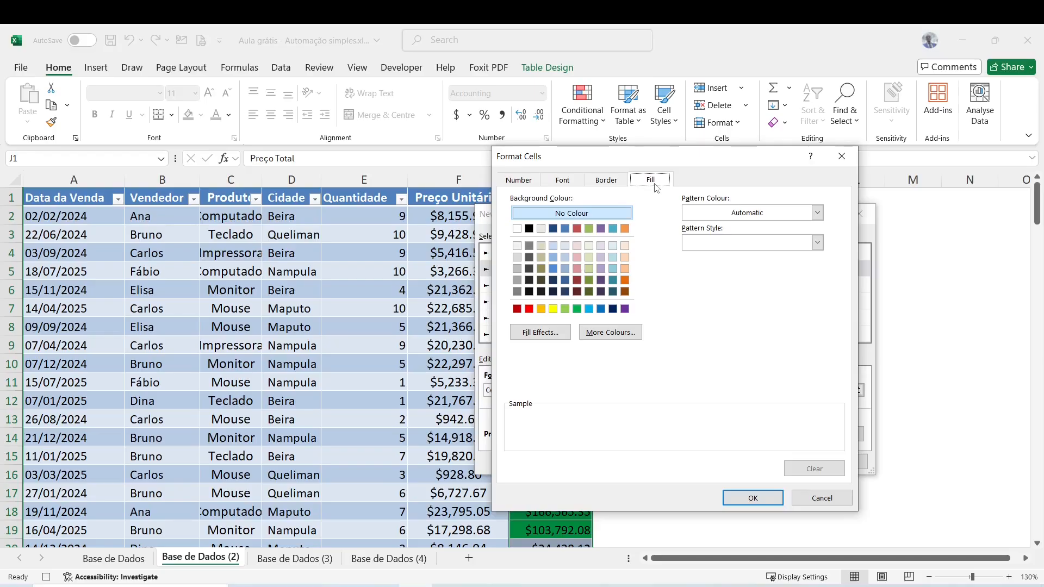
click(529, 309)
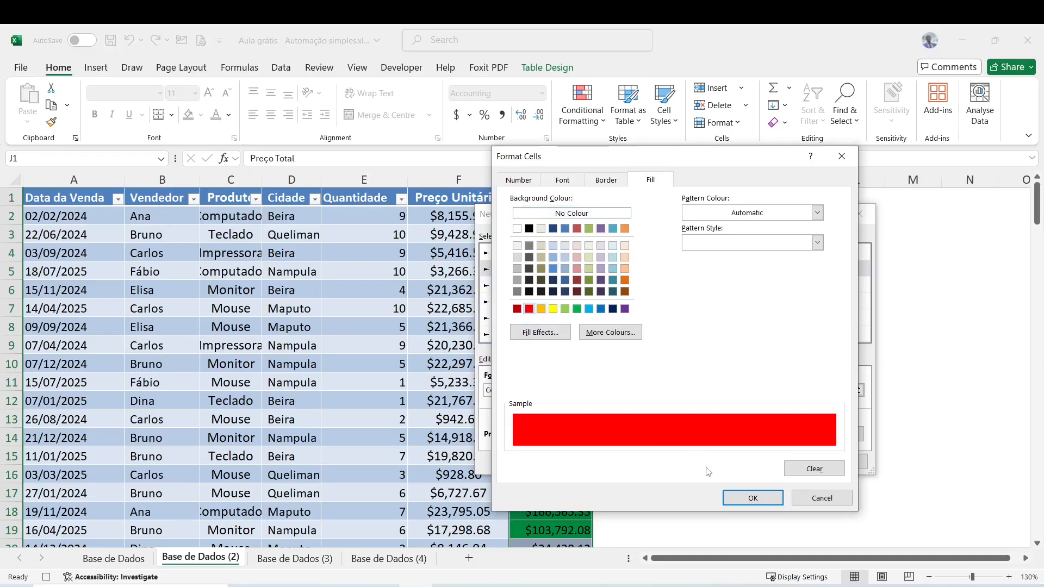
click(748, 498)
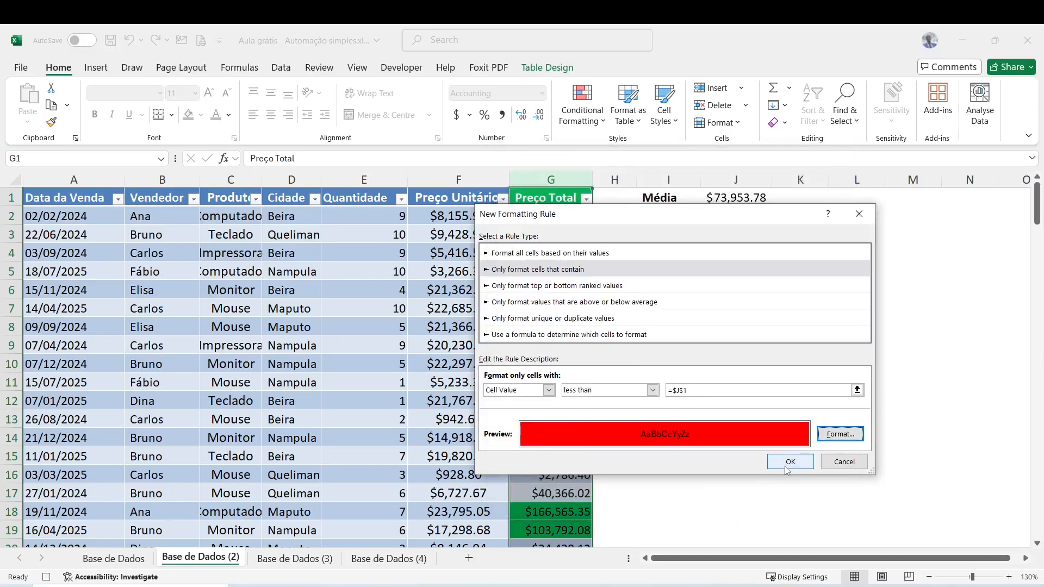
click(783, 464)
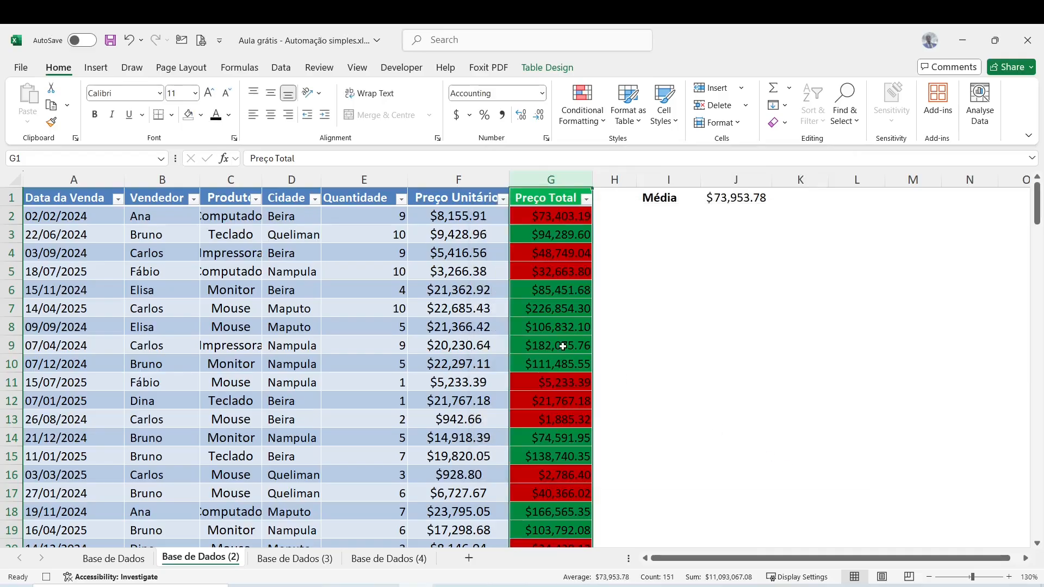
Step: Stop recording the macro with cell J7 selected and close the Record Actions pane
click(563, 346)
click(702, 303)
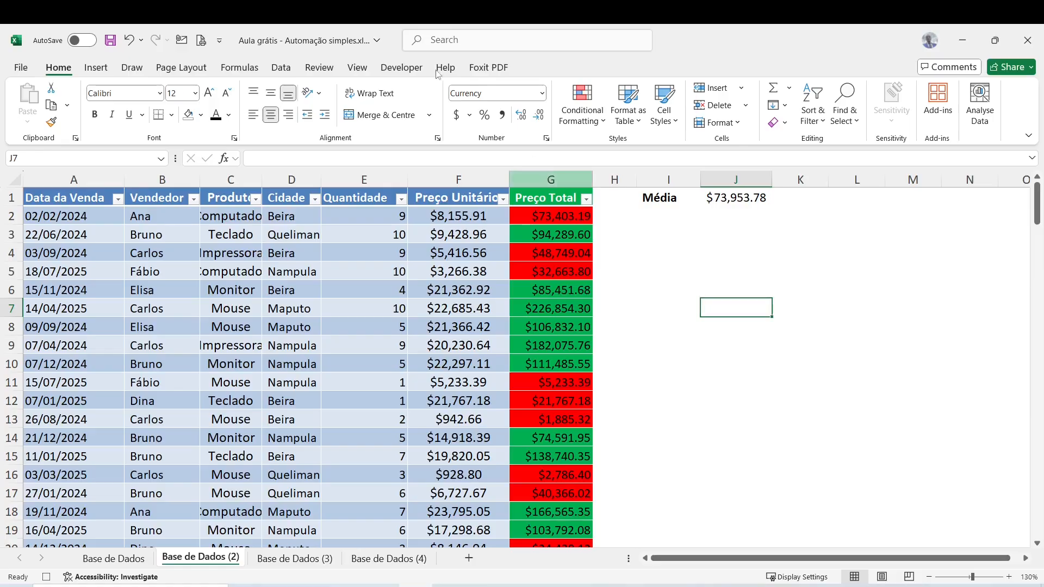
click(390, 69)
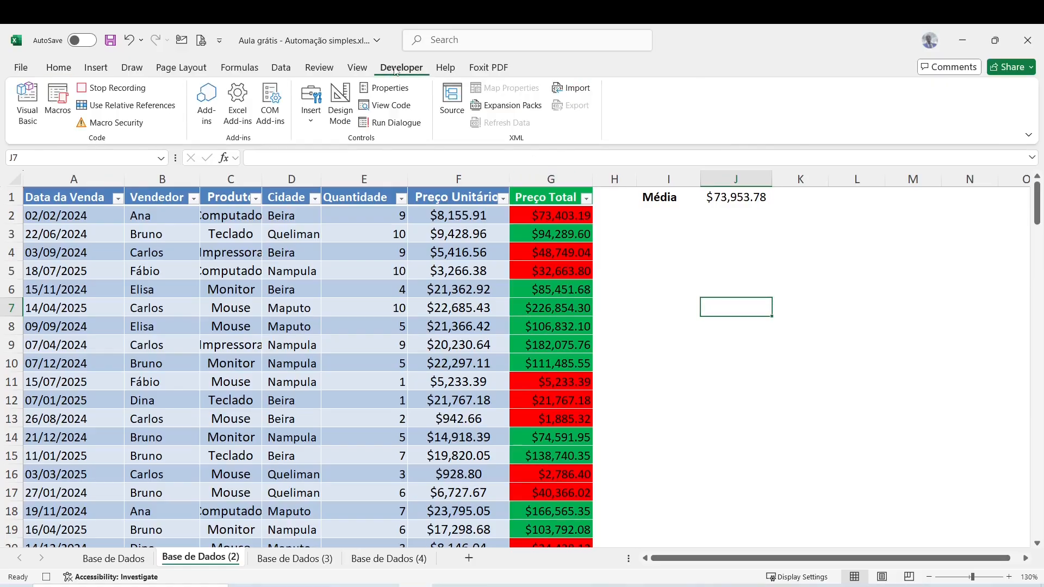
click(130, 92)
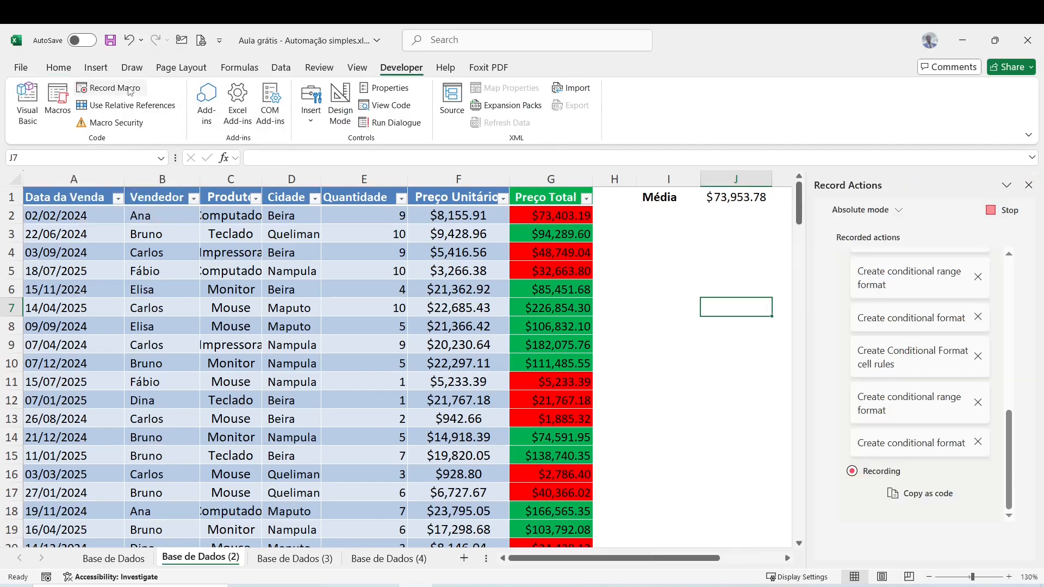
click(1027, 184)
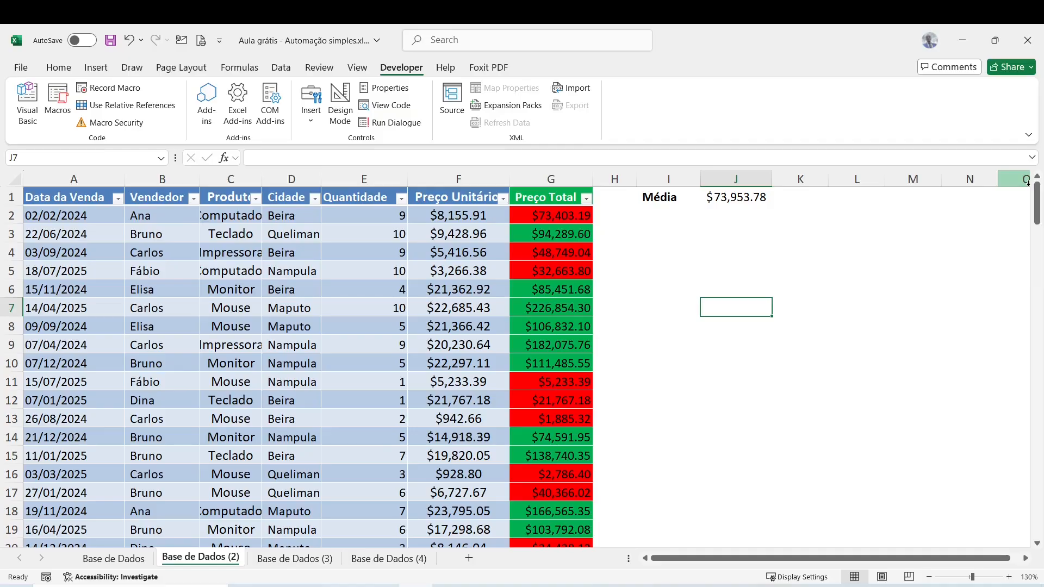
click(450, 362)
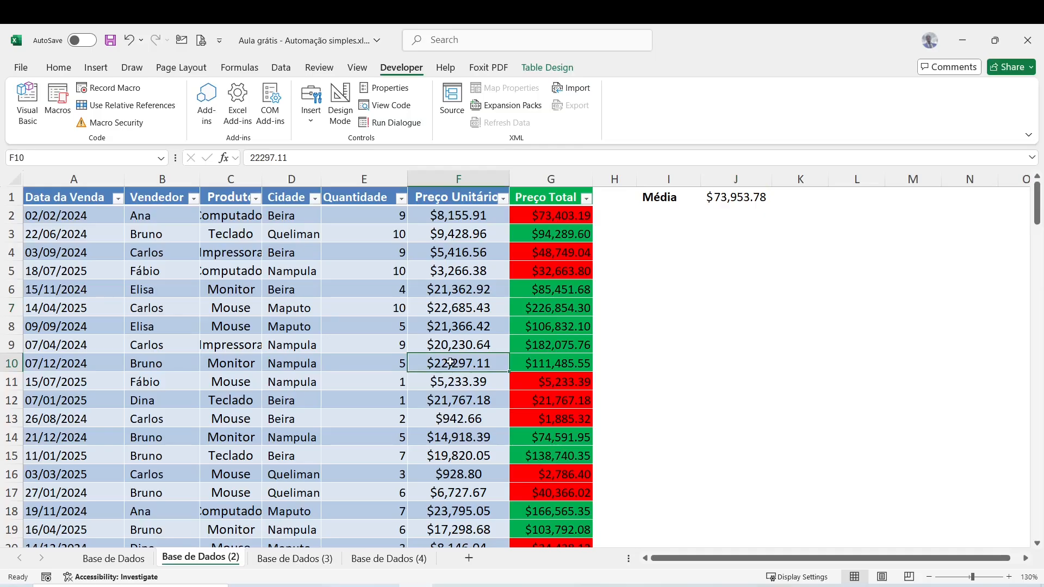
Step: On the Base de Dados (3) sheet, add a rectangle labelled Formatar beside the data, about 0.33" high and 0.83" wide
click(303, 559)
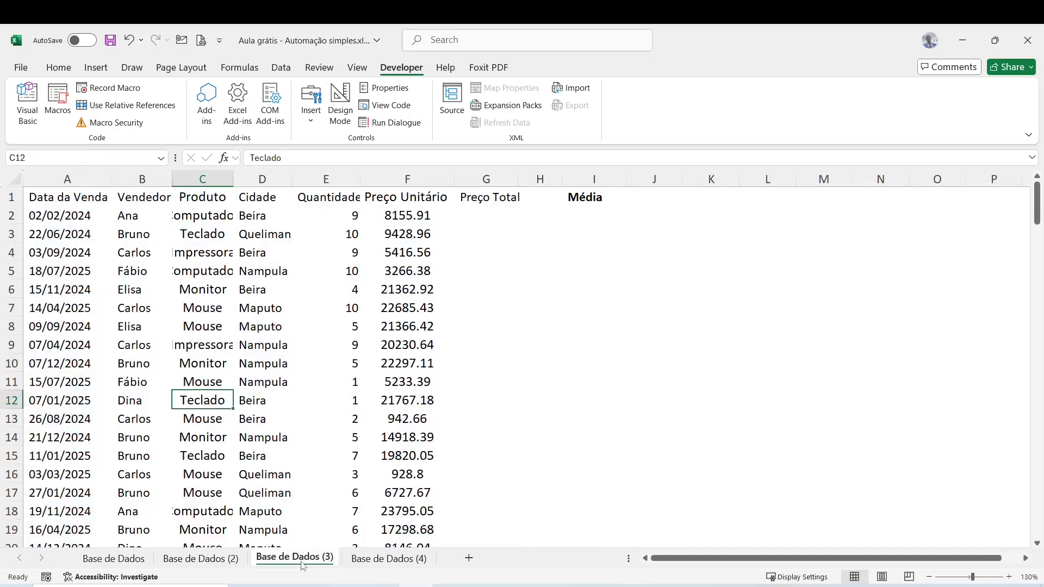
click(313, 324)
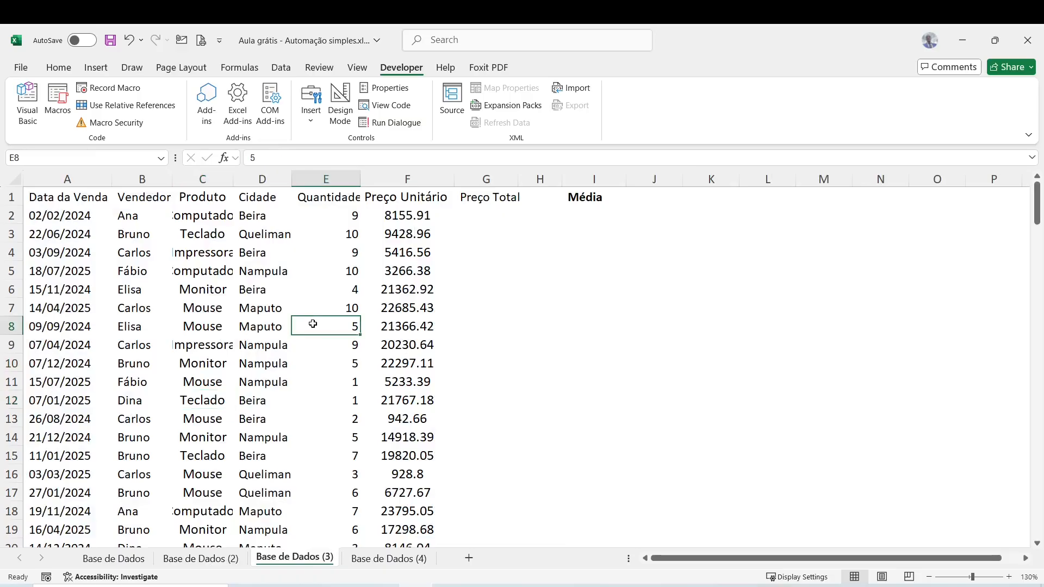
click(97, 68)
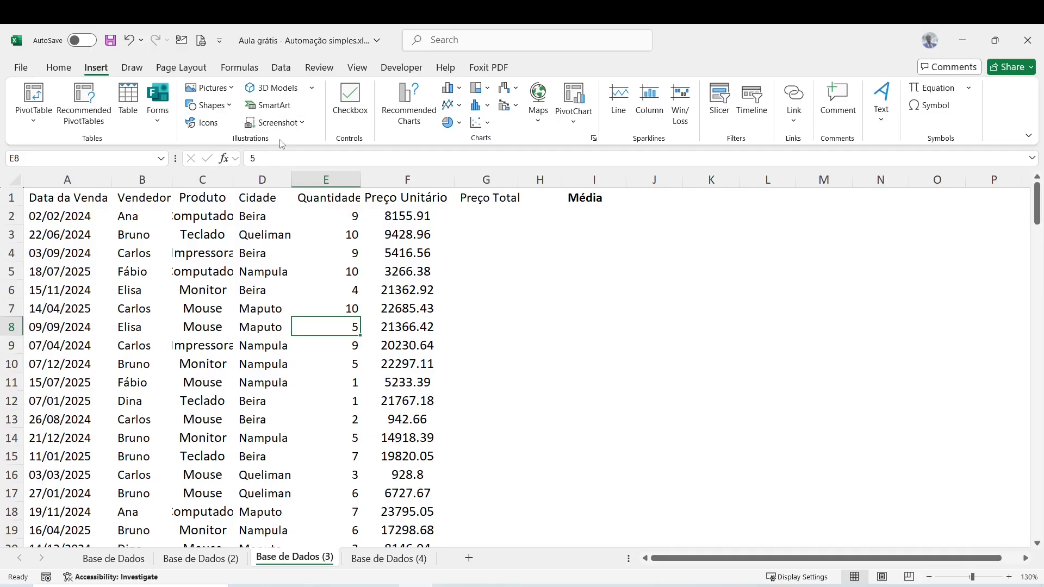
click(221, 106)
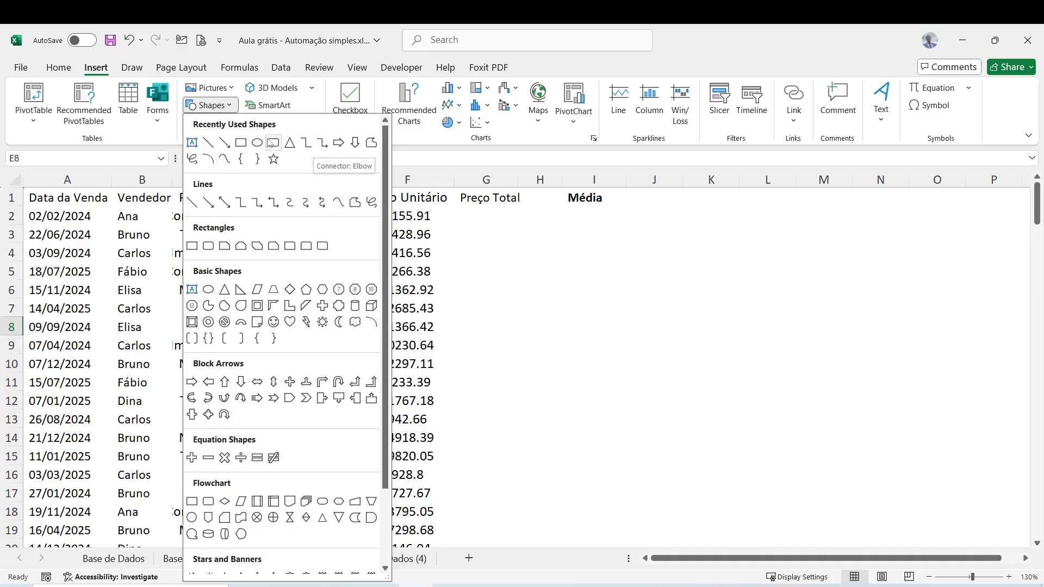
click(242, 143)
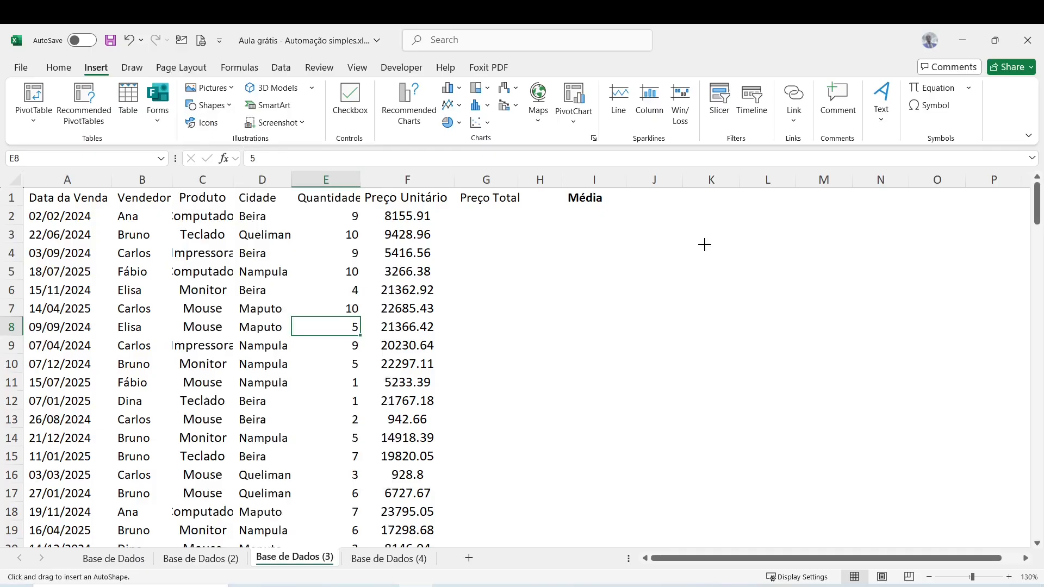
drag(697, 244, 806, 272)
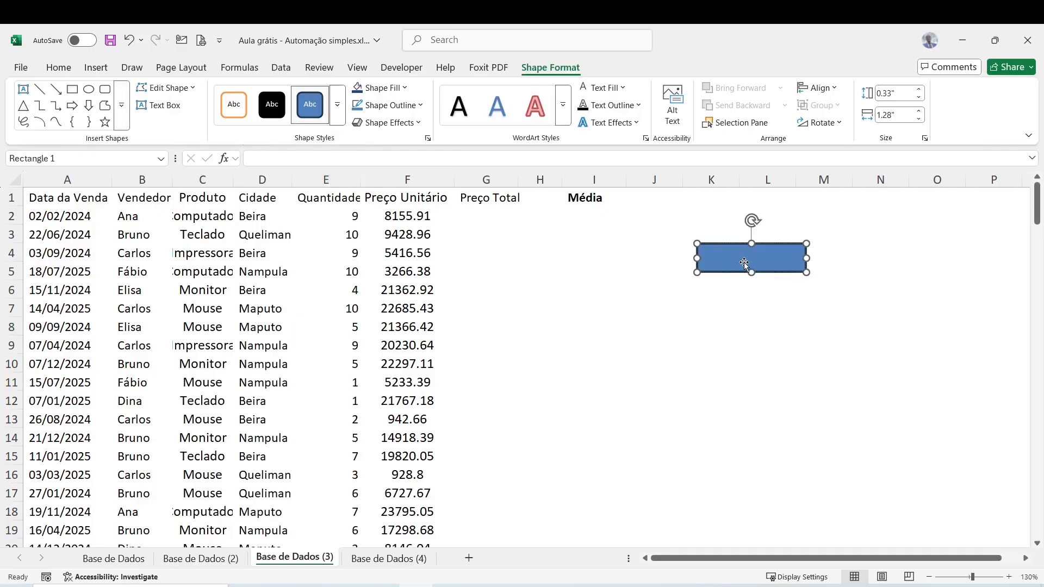
text(Formatar)
drag(806, 258, 768, 258)
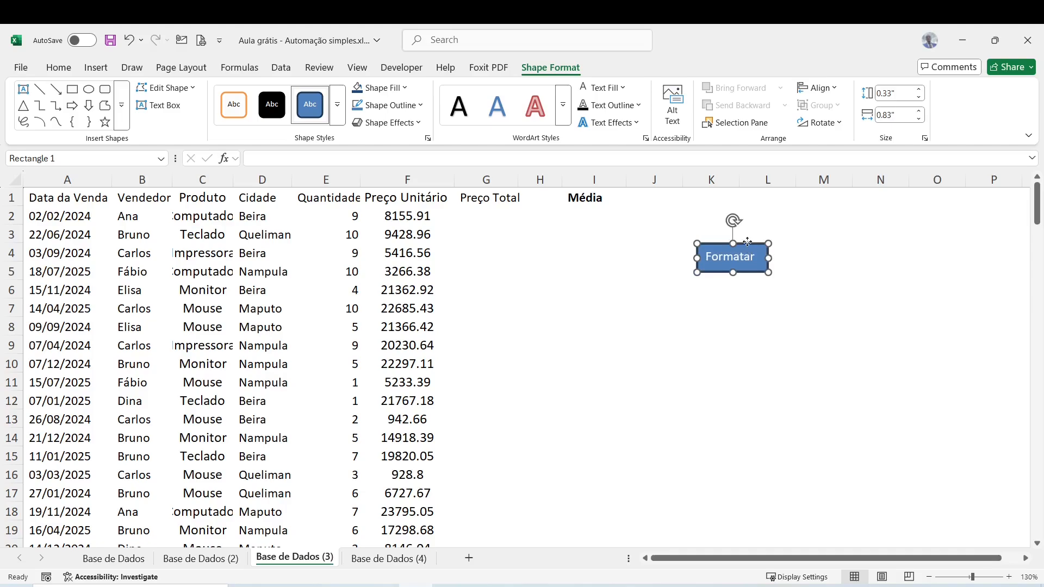
Step: Assign the FormatarPlanilhas macro to the Formatar rectangle and deselect the shape
right_click(748, 246)
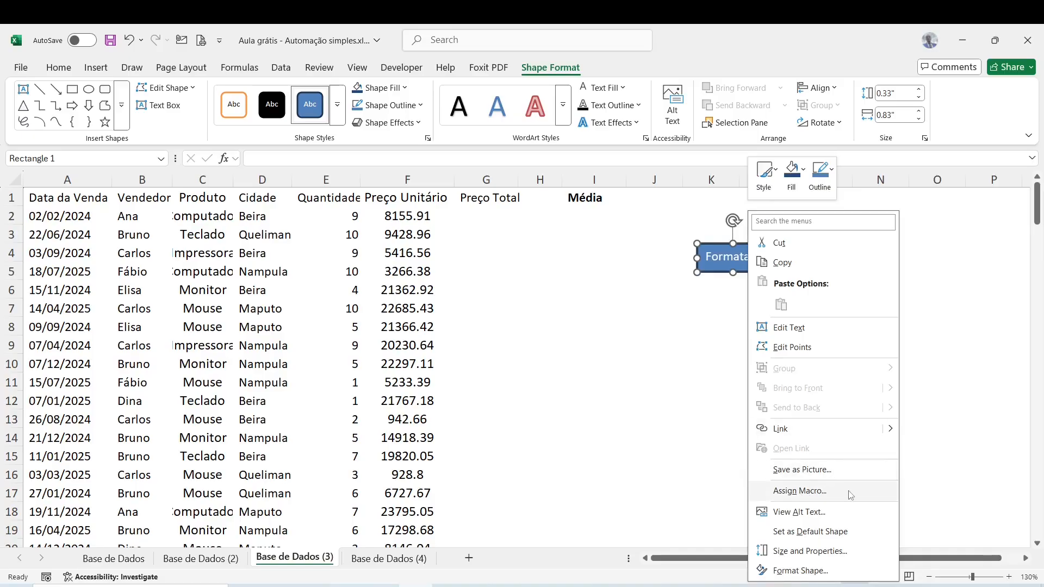
click(826, 491)
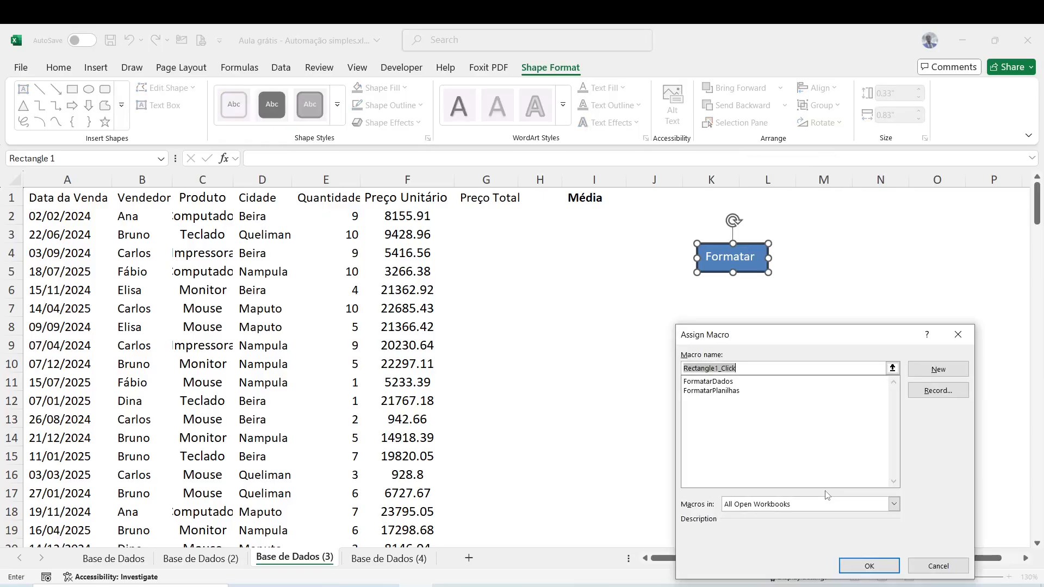
click(718, 391)
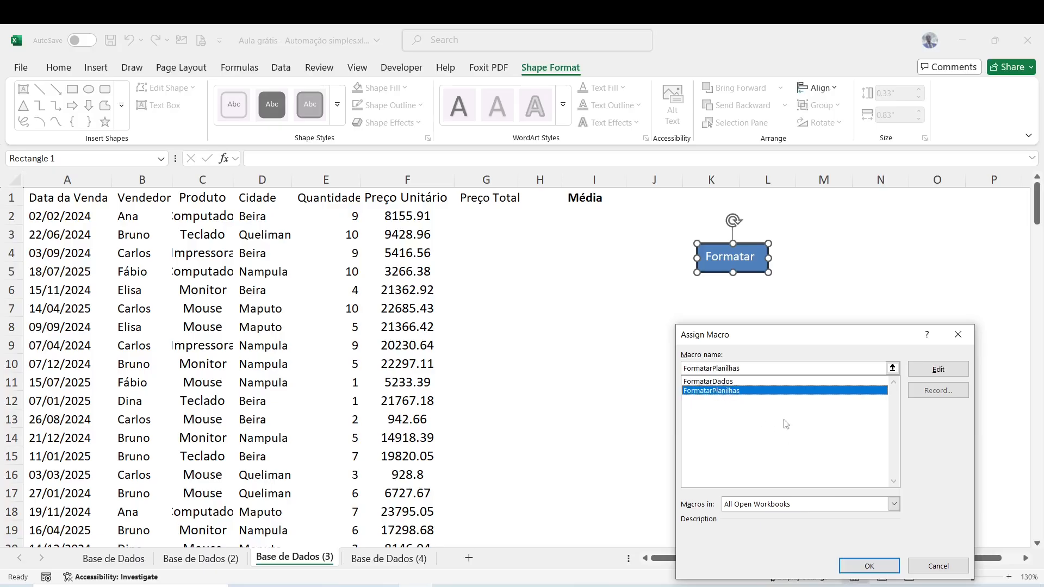
click(864, 568)
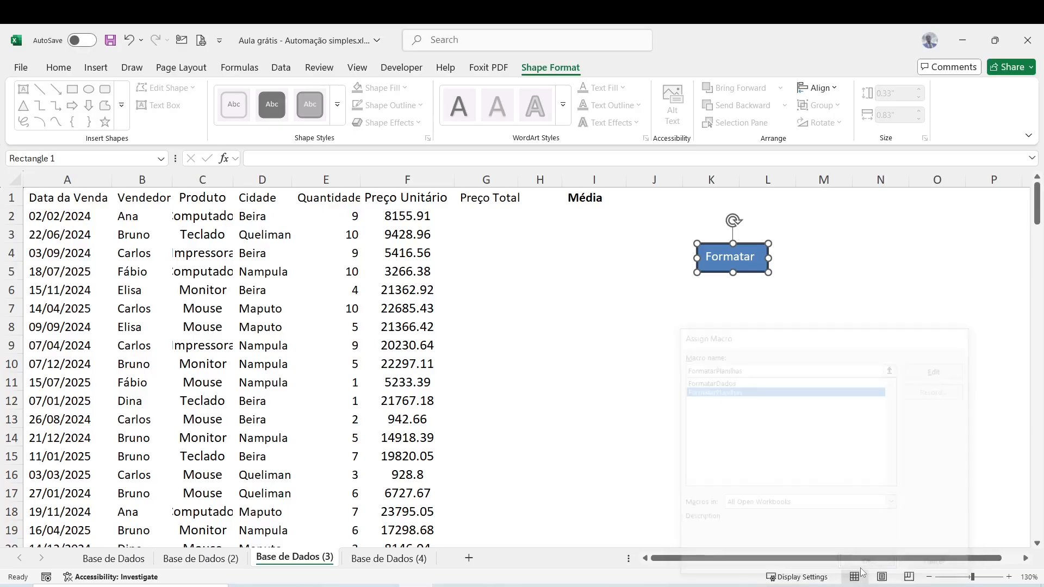
click(763, 383)
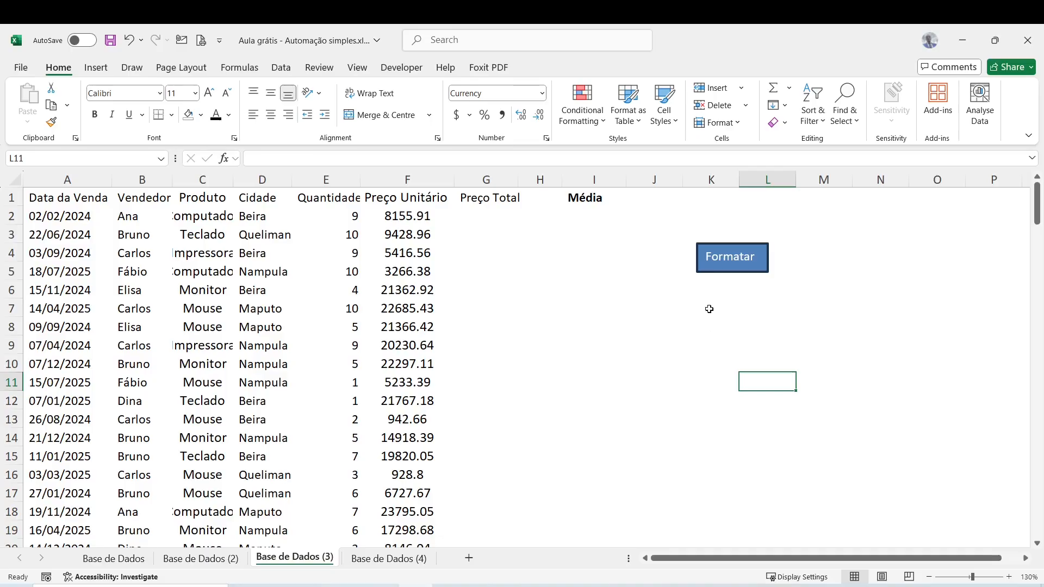
Step: Run the macro from the Formatar button on Base de Dados (3) and widen column J to fit the average
click(738, 257)
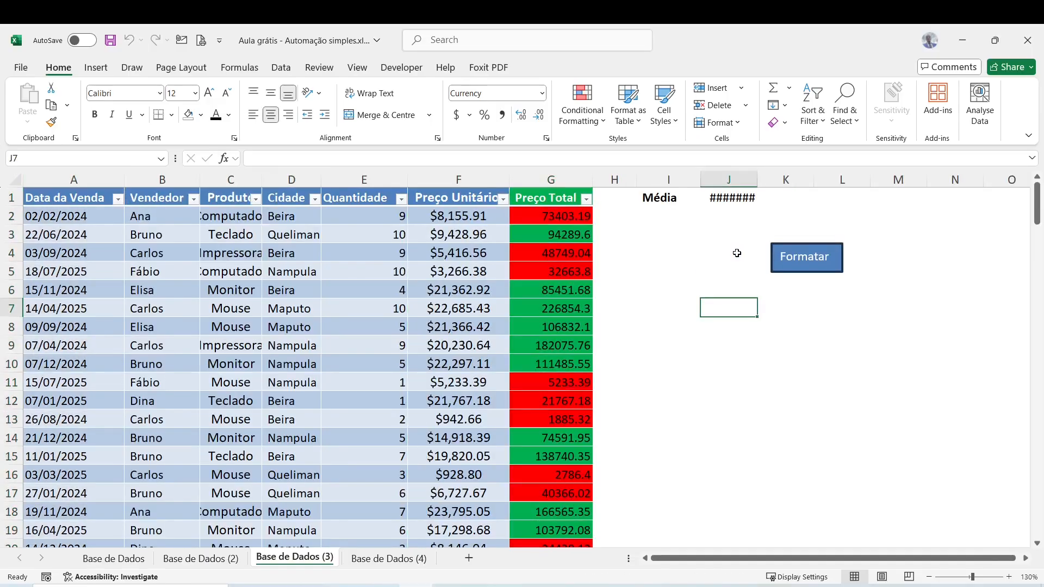
drag(758, 180, 782, 180)
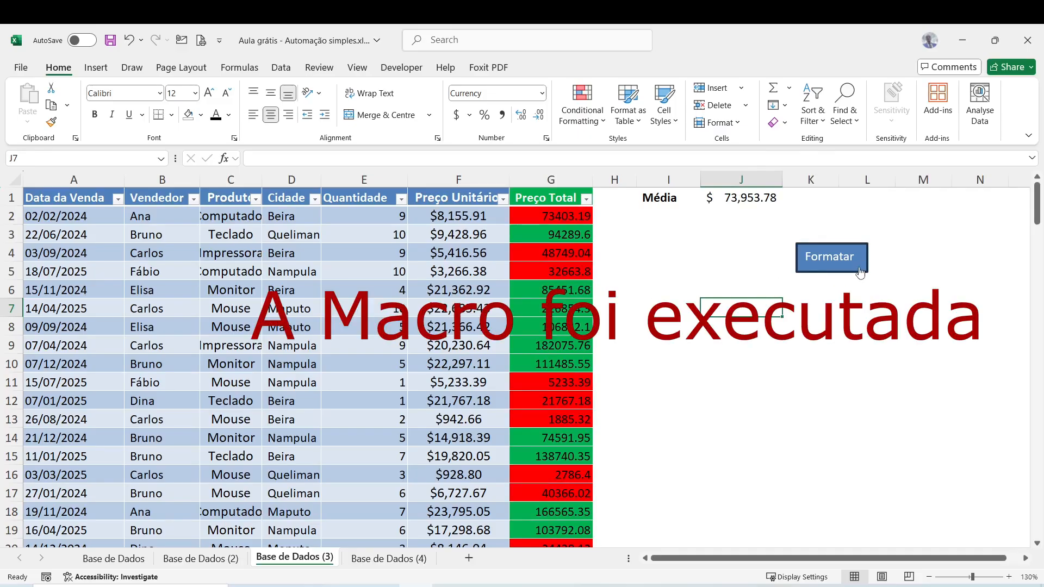
click(653, 346)
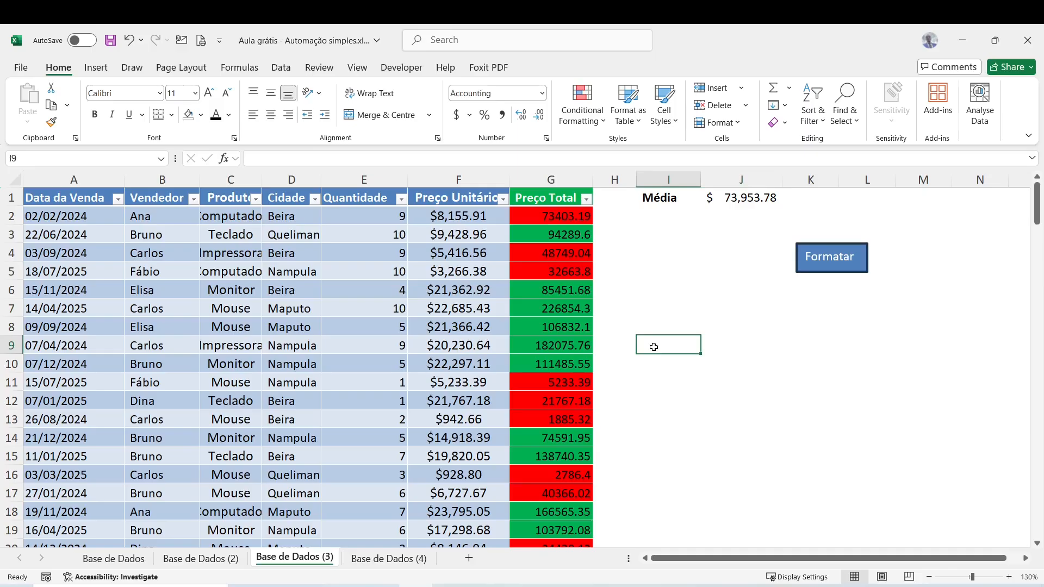
Step: Copy the Formatar button from Base de Dados (3) and paste it beside the data on Base de Dados (4)
click(404, 559)
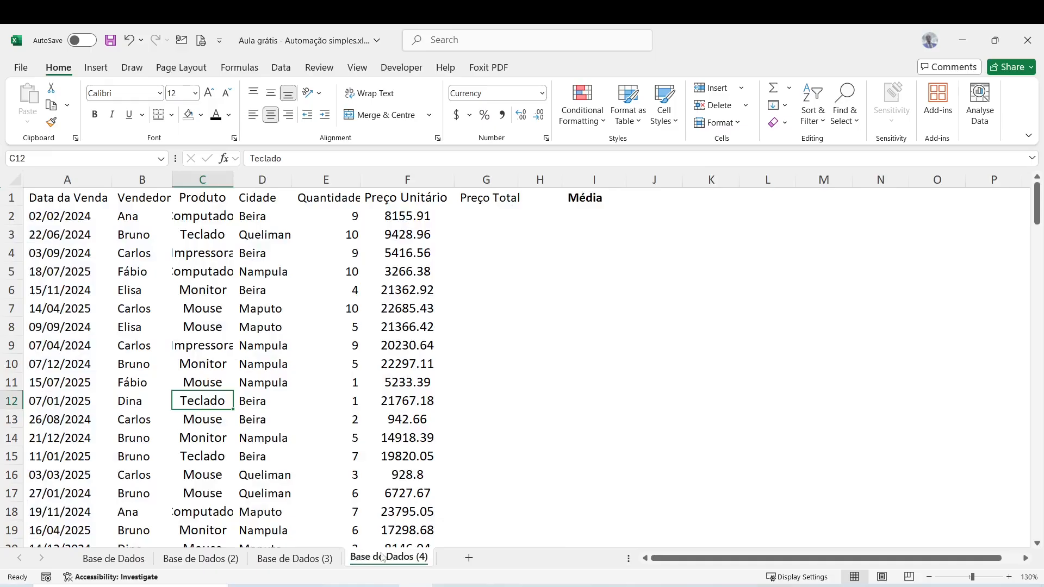
click(327, 558)
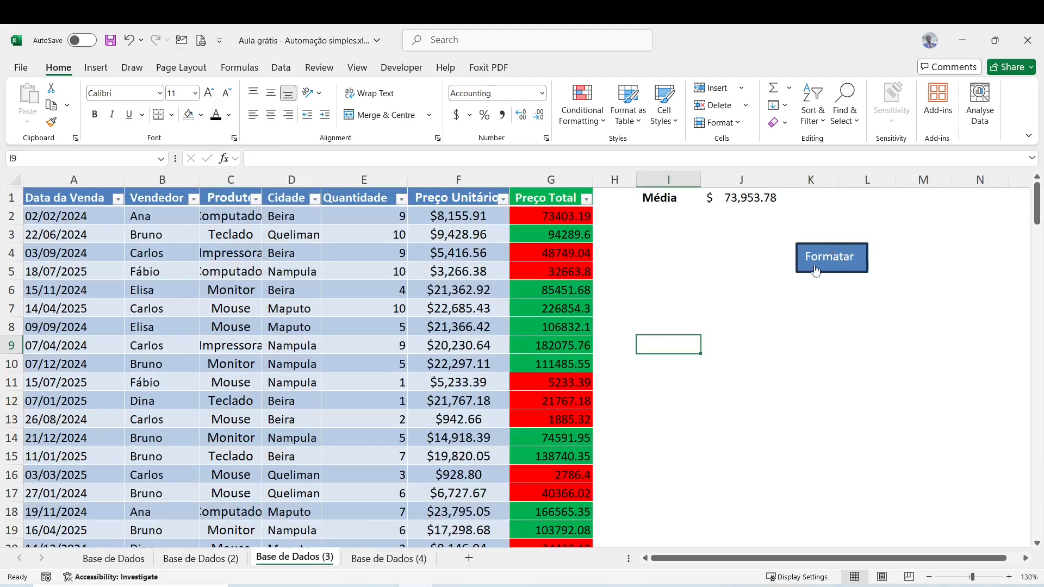
click(840, 249)
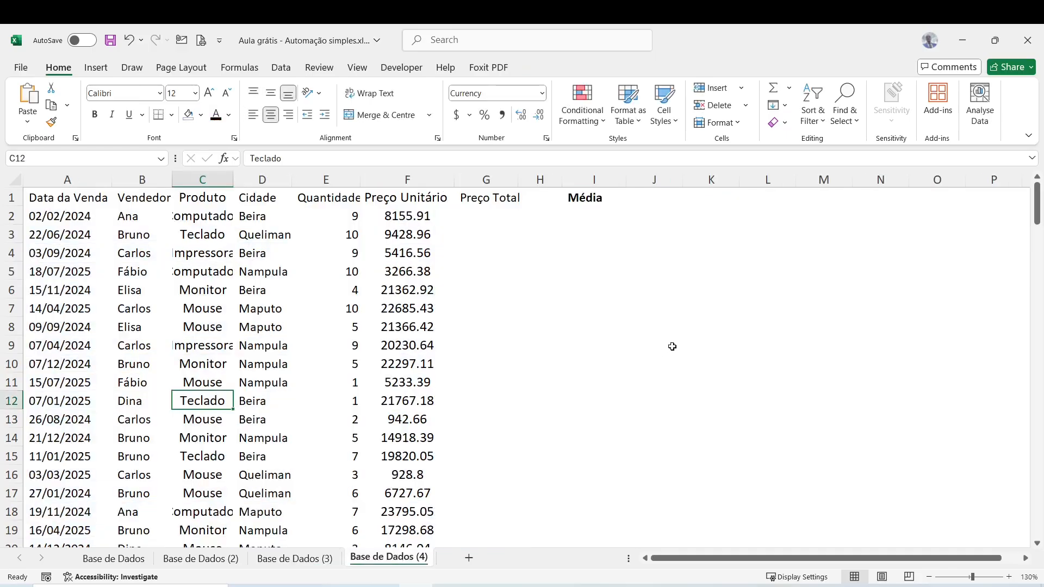
click(666, 314)
key(ctrl+v)
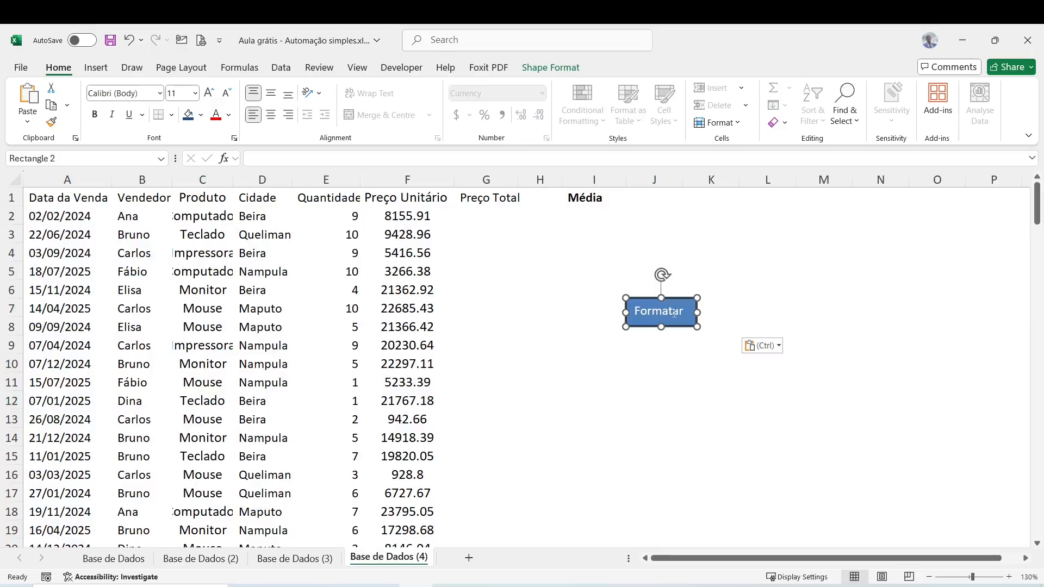
Step: Run the macro from the pasted Formatar button on Base de Dados (4) and widen column J to fit the average
click(666, 376)
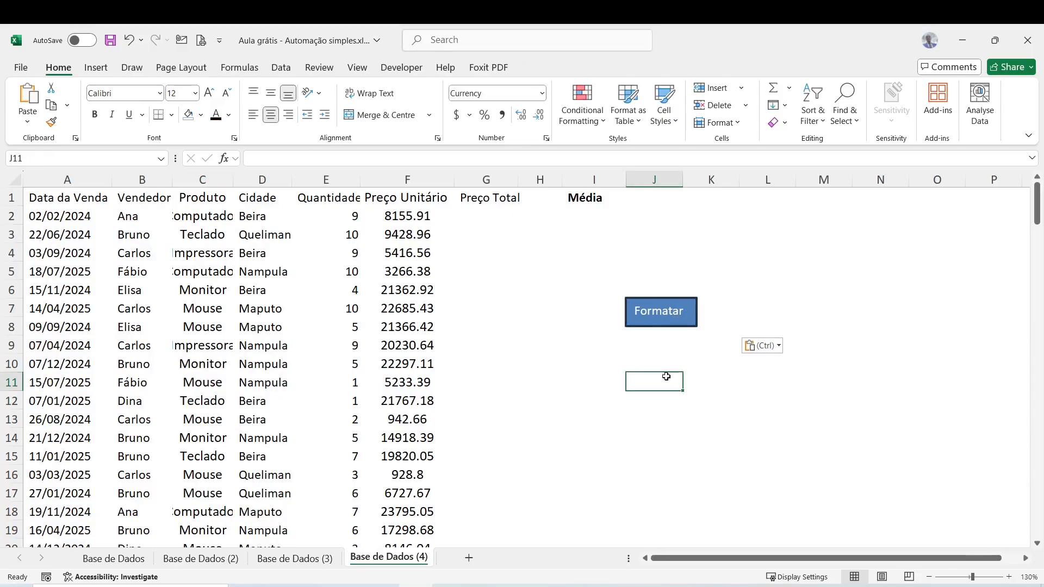
click(666, 305)
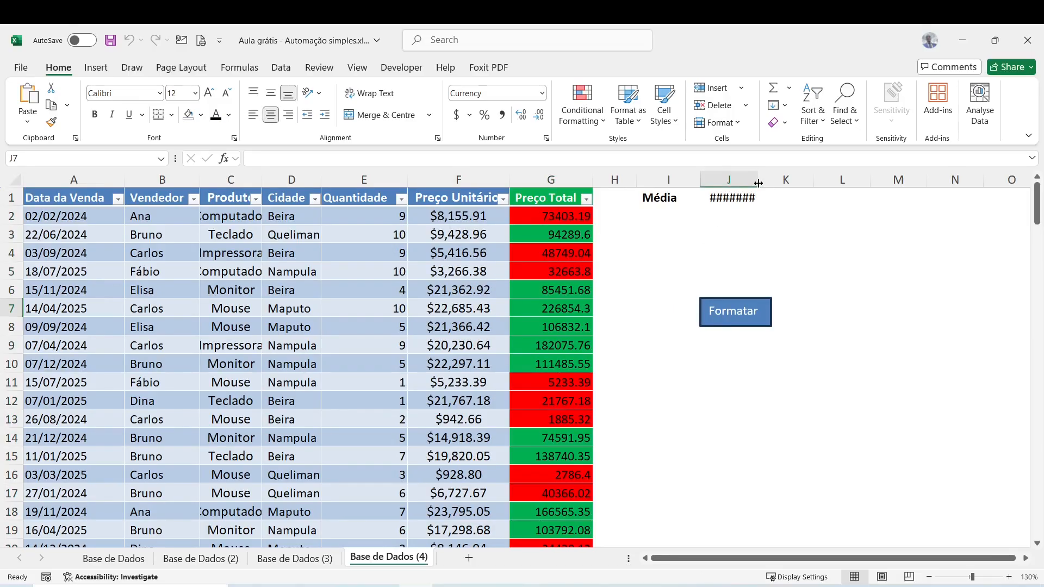
drag(758, 183, 779, 183)
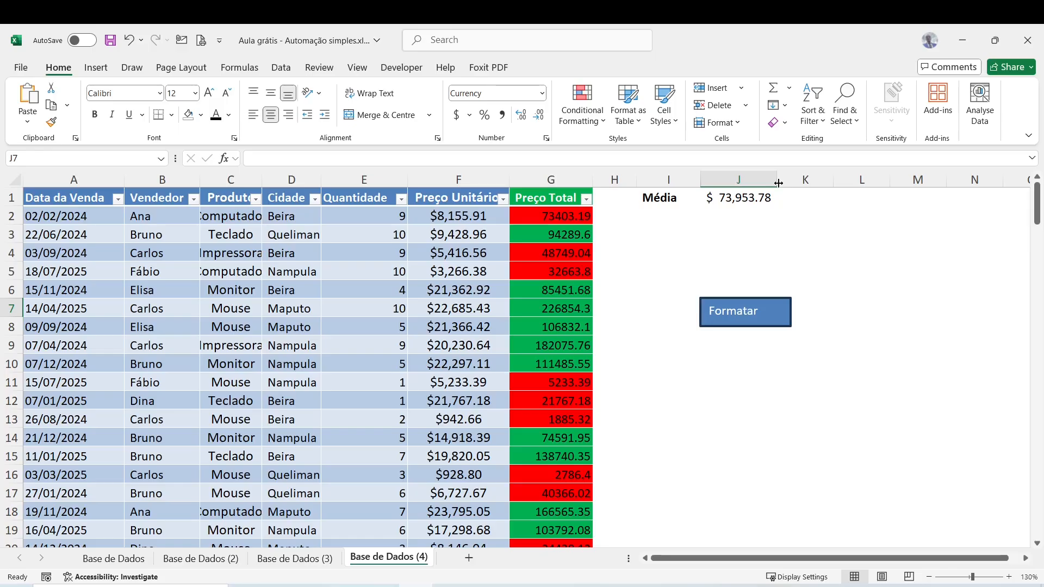
click(770, 315)
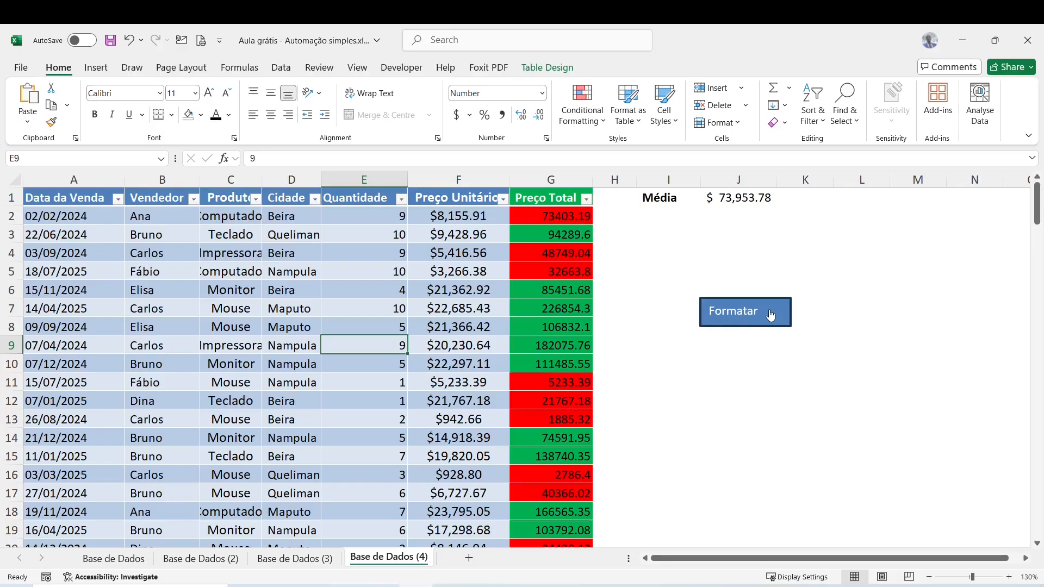
click(341, 305)
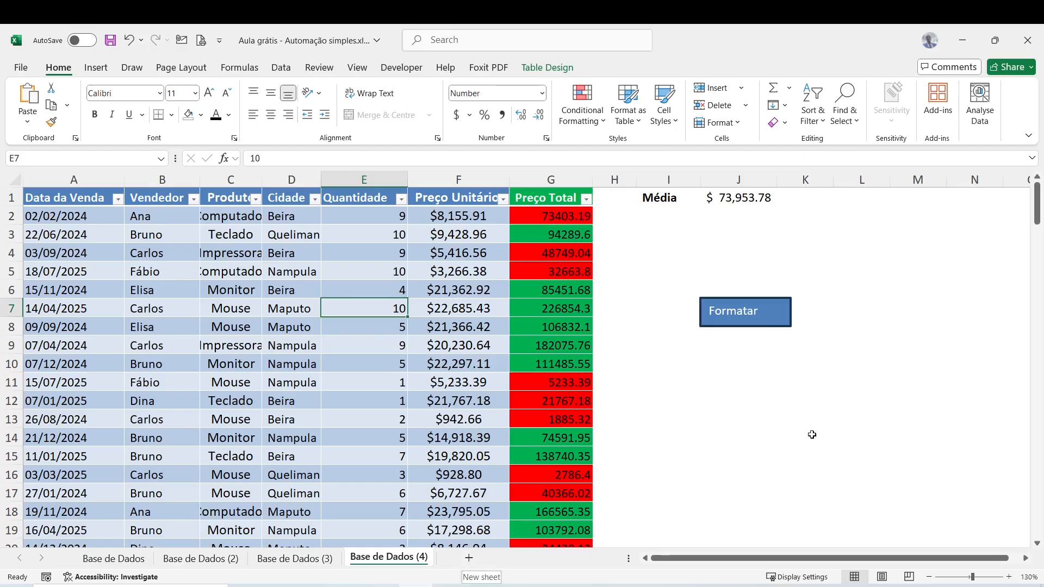
click(751, 317)
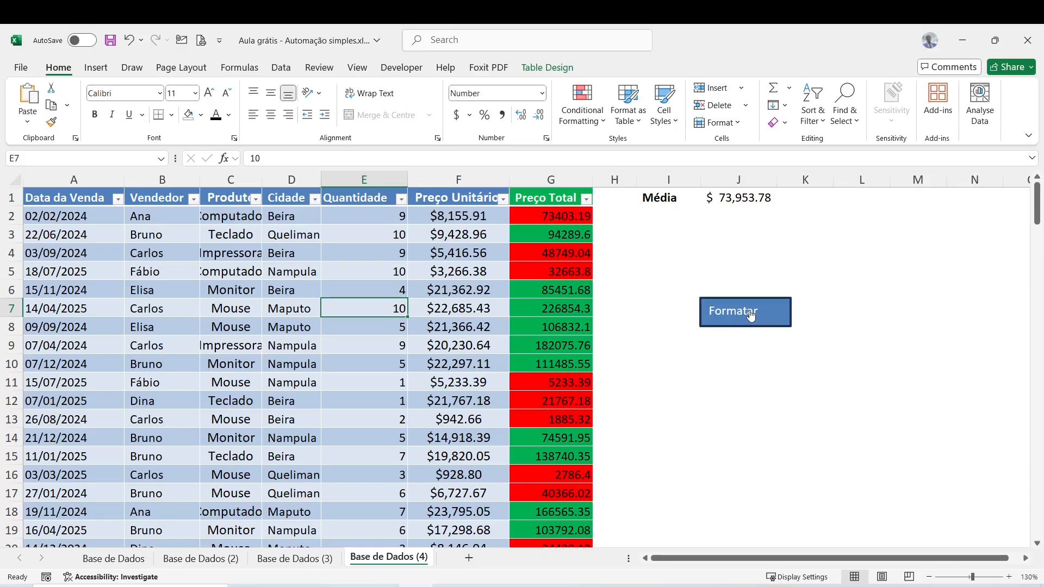